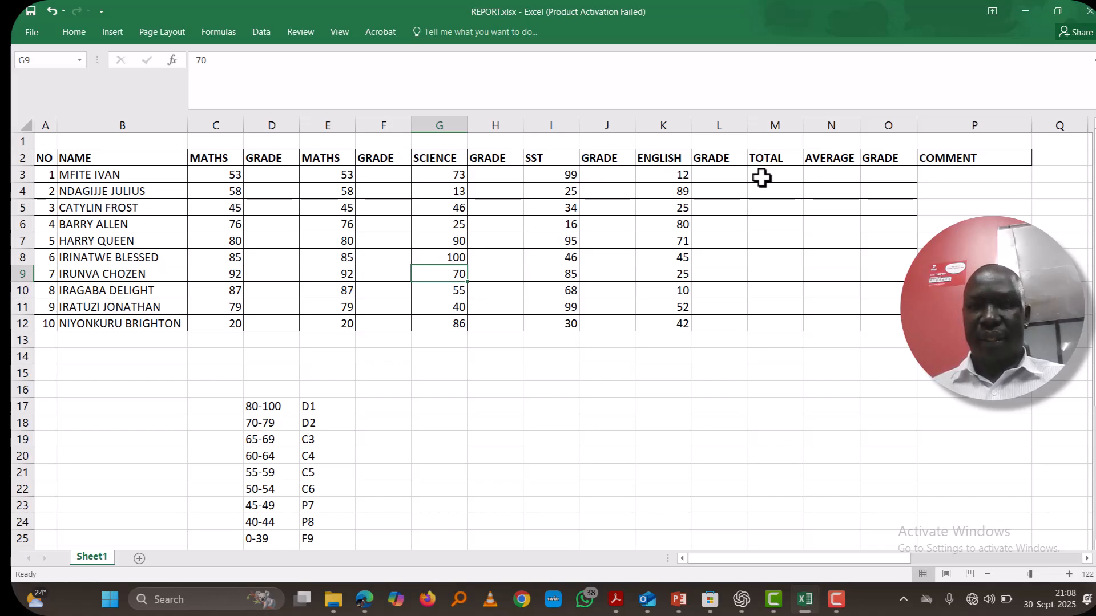
# - Total the first pupil's five subject marks in M3 with =SUM(C3,E3,G3,I3,K3) and fill the formula down to M12
pyautogui.click(762, 178)
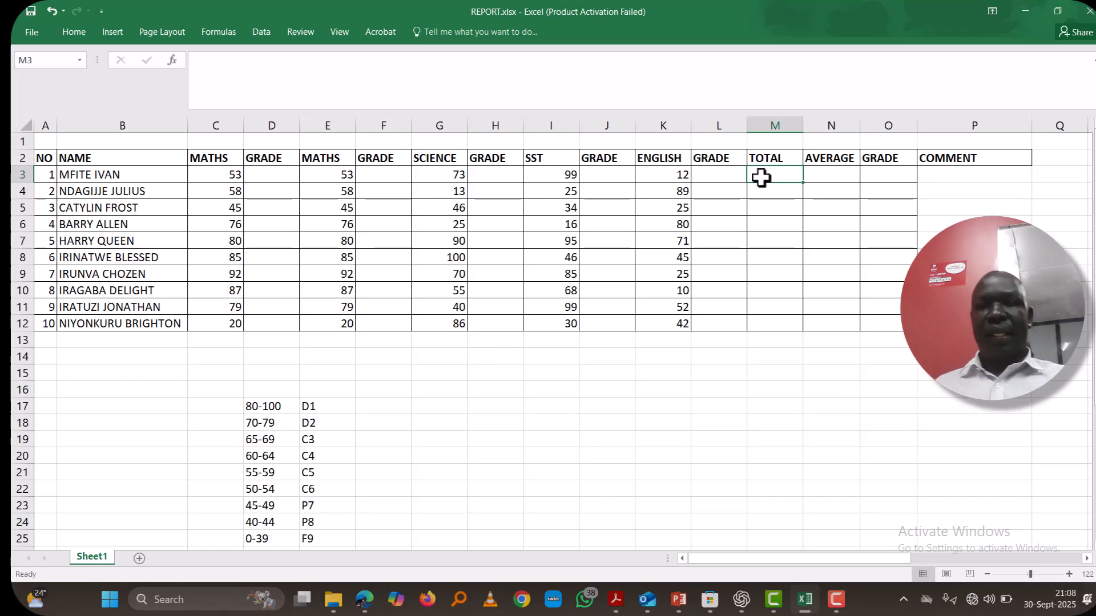
pyautogui.write('=')
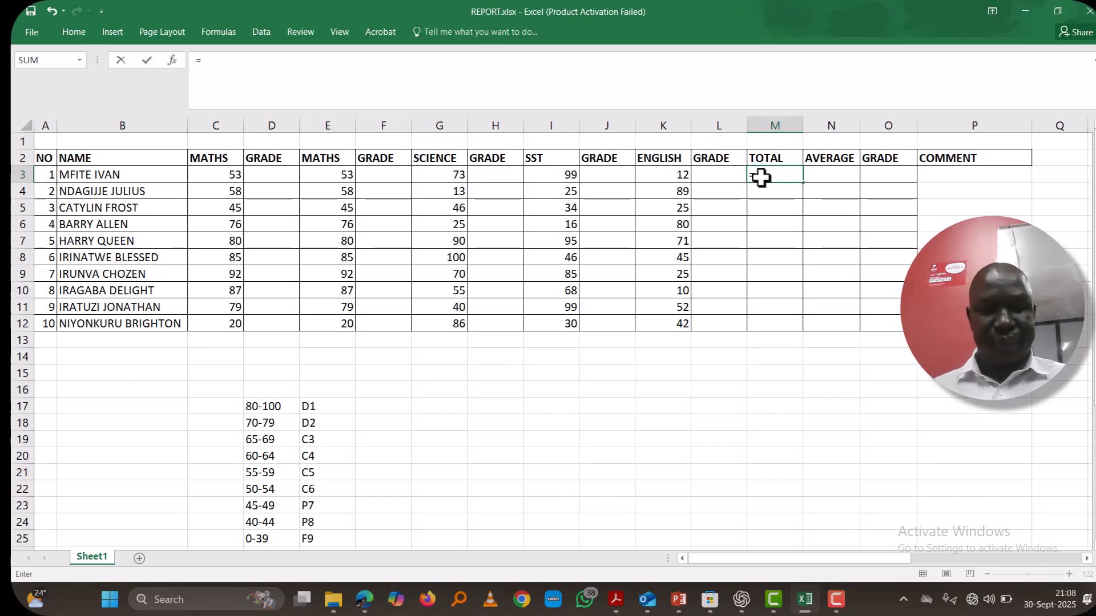
pyautogui.write('SUM')
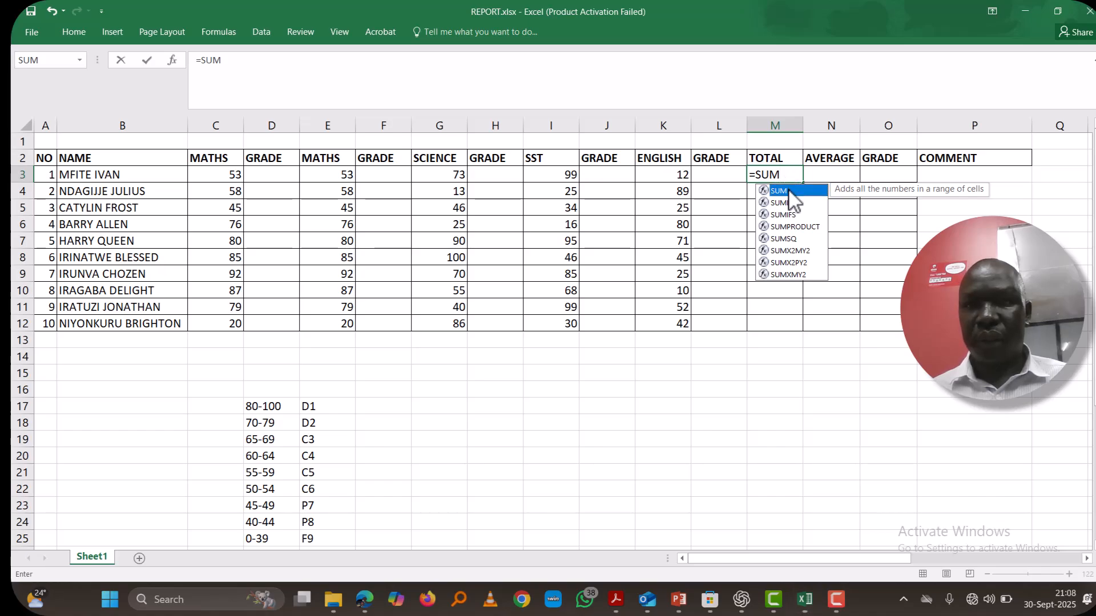
pyautogui.doubleClick(789, 193)
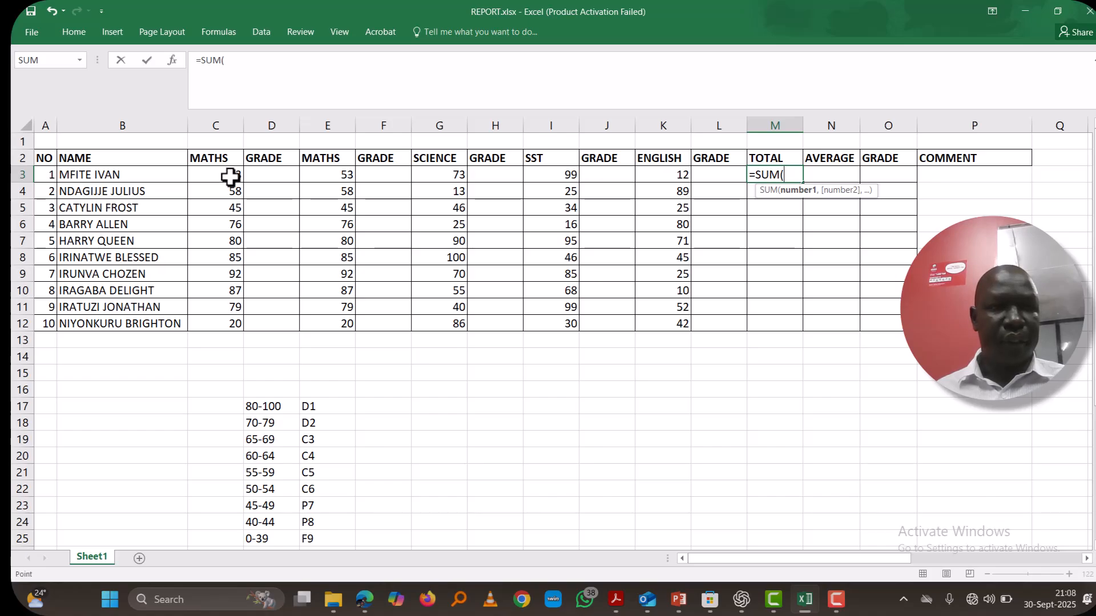
pyautogui.click(230, 177)
pyautogui.write(',')
pyautogui.click(346, 175)
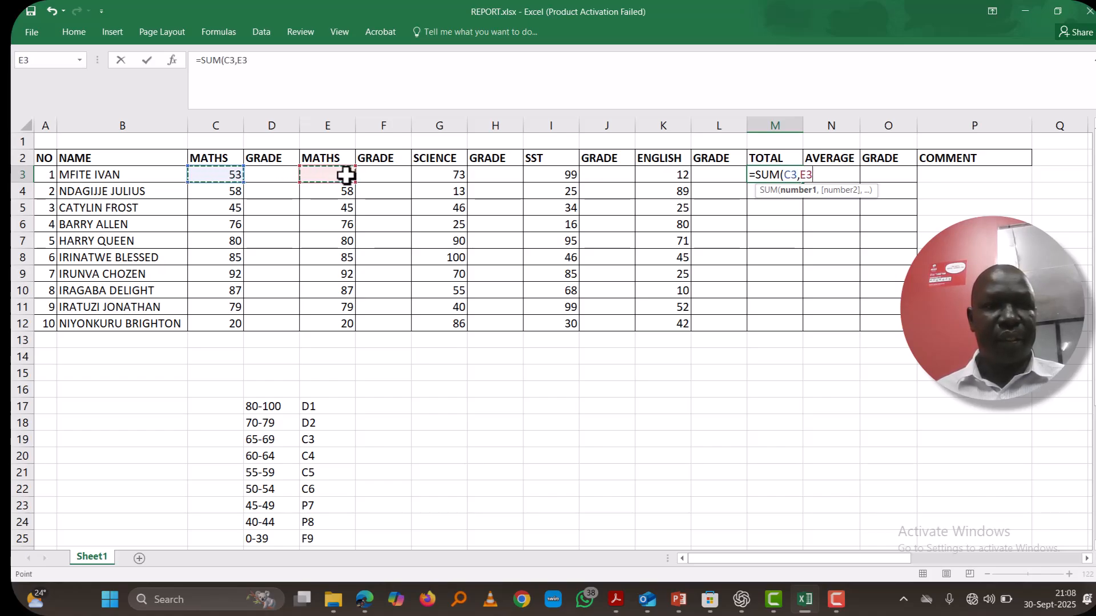
pyautogui.write(',')
pyautogui.click(441, 175)
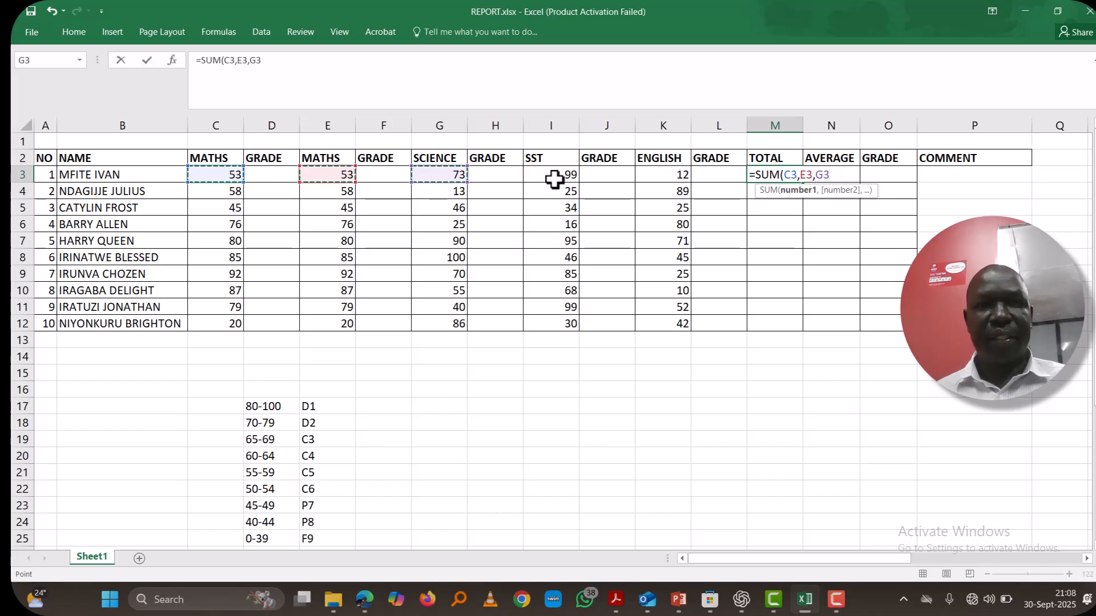
pyautogui.write(',')
pyautogui.click(570, 178)
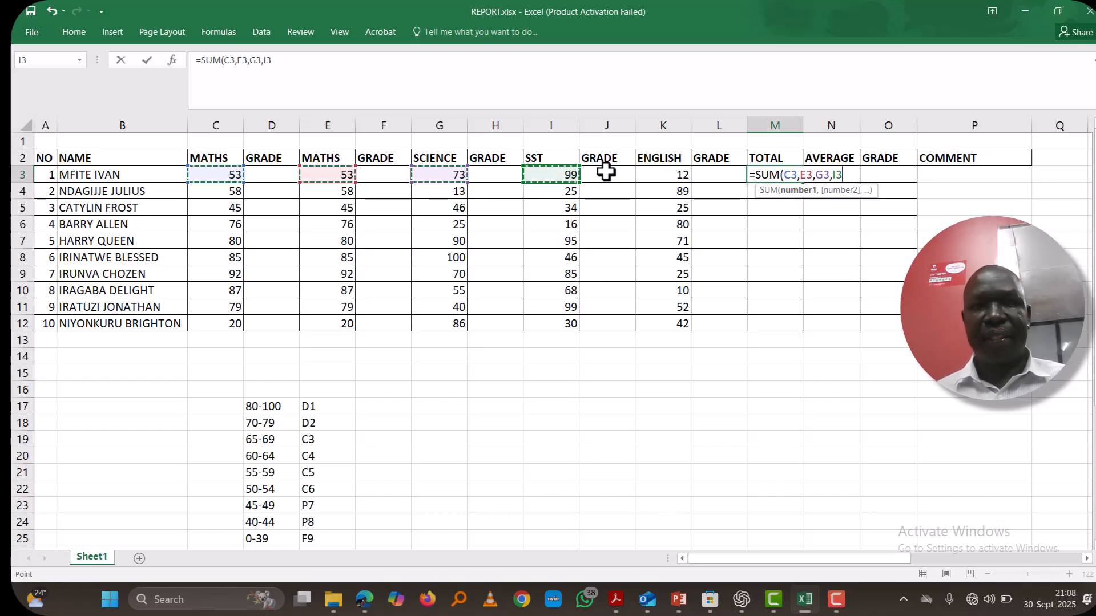
pyautogui.write(',')
pyautogui.click(678, 180)
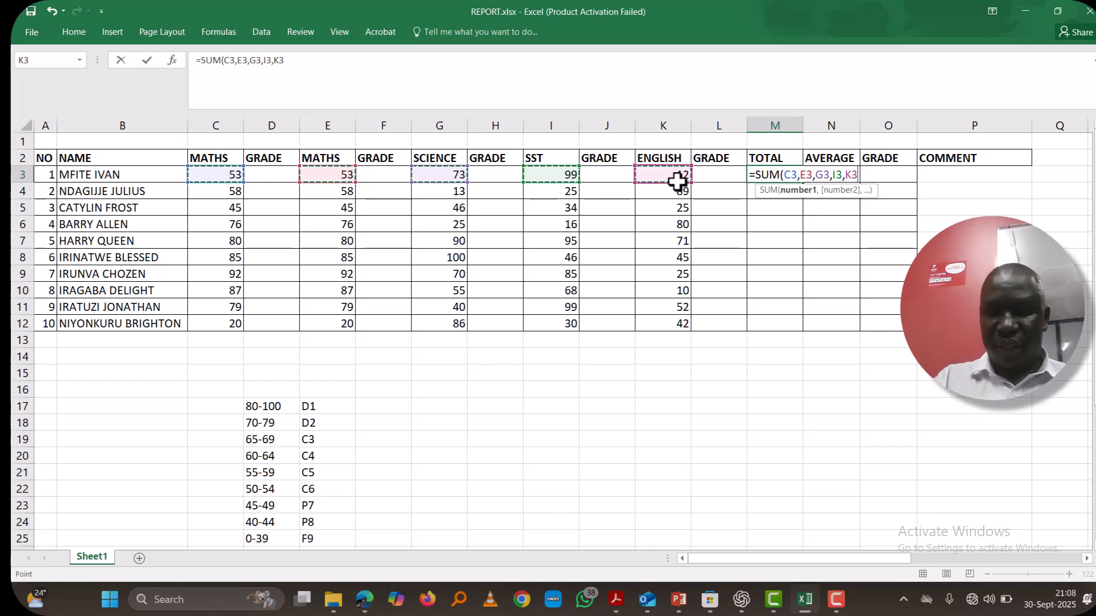
pyautogui.write(')')
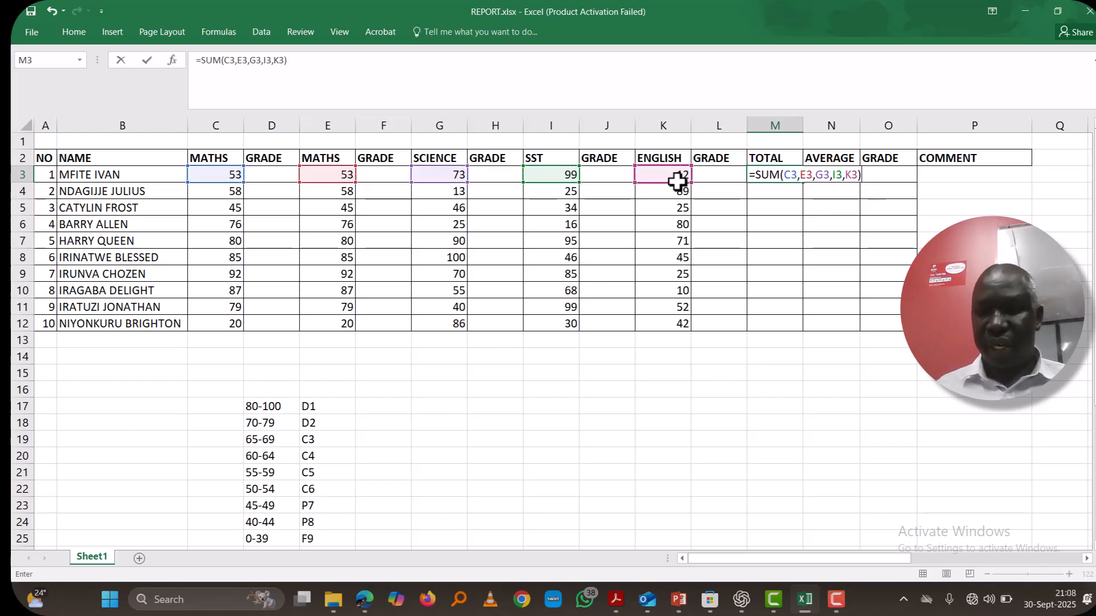
pyautogui.press('Return')
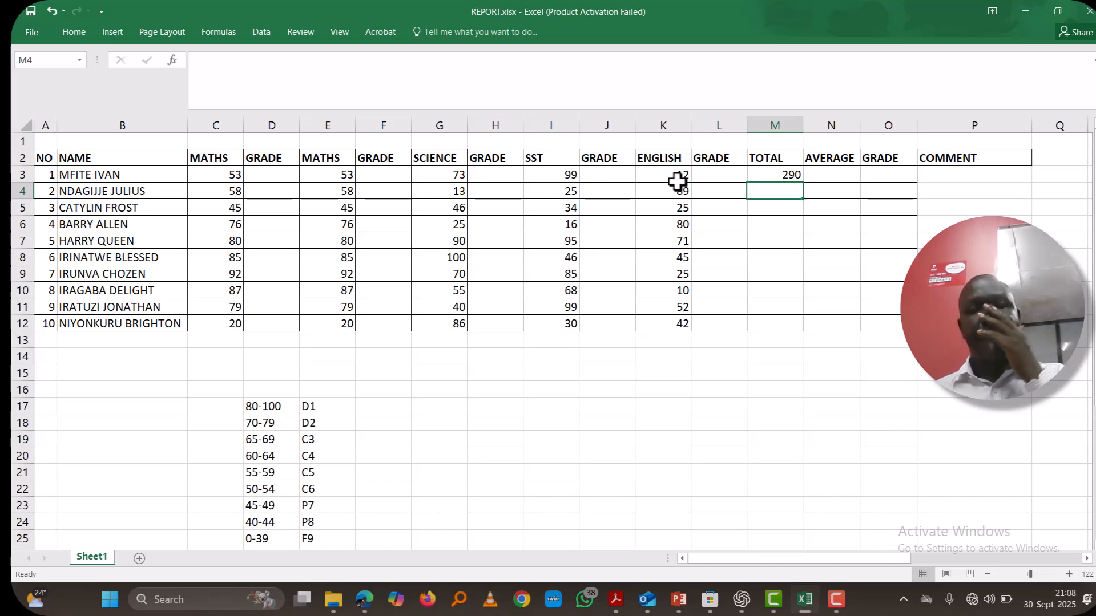
pyautogui.click(785, 175)
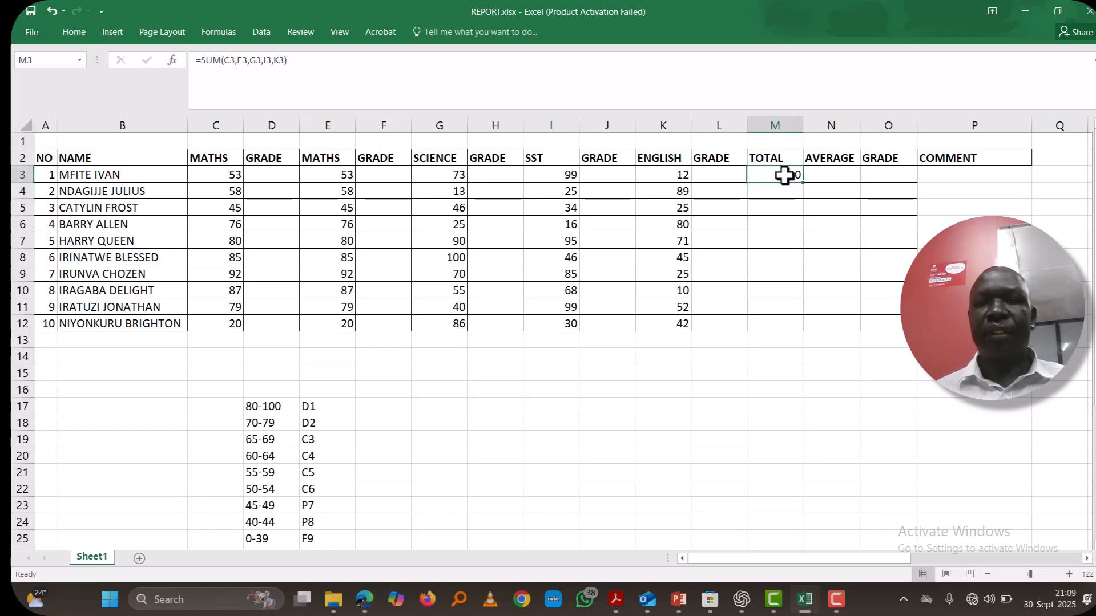
pyautogui.moveTo(802, 181); pyautogui.dragTo(798, 328)
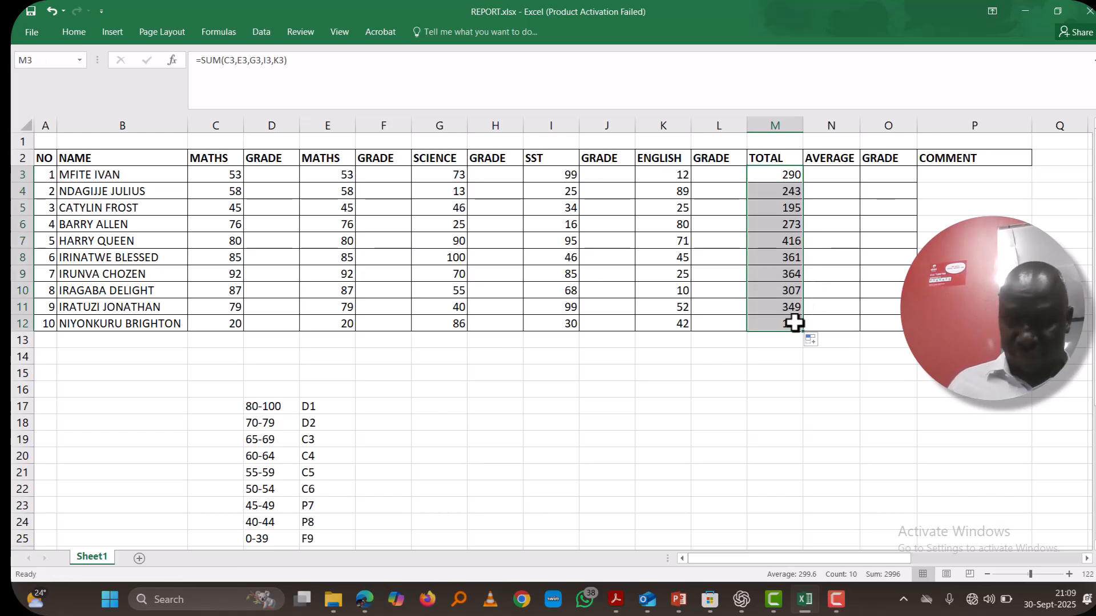
# - Average the first pupil's five subject marks in N3 with =AVERAGE(C3,E3,G3,I3,K3) and fill the formula down to N12
pyautogui.click(835, 177)
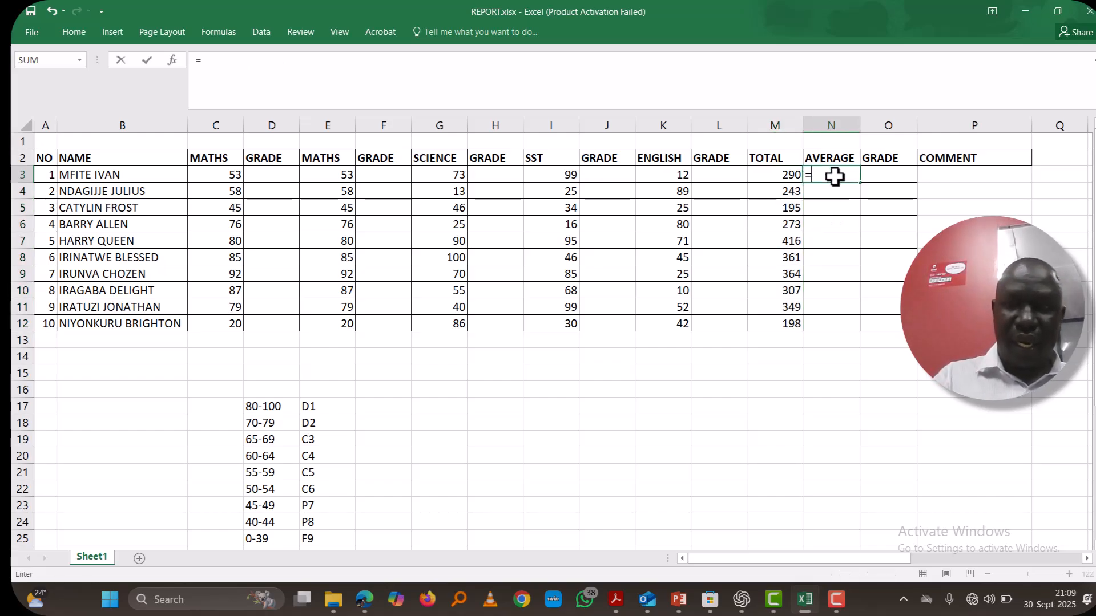
pyautogui.write('=')
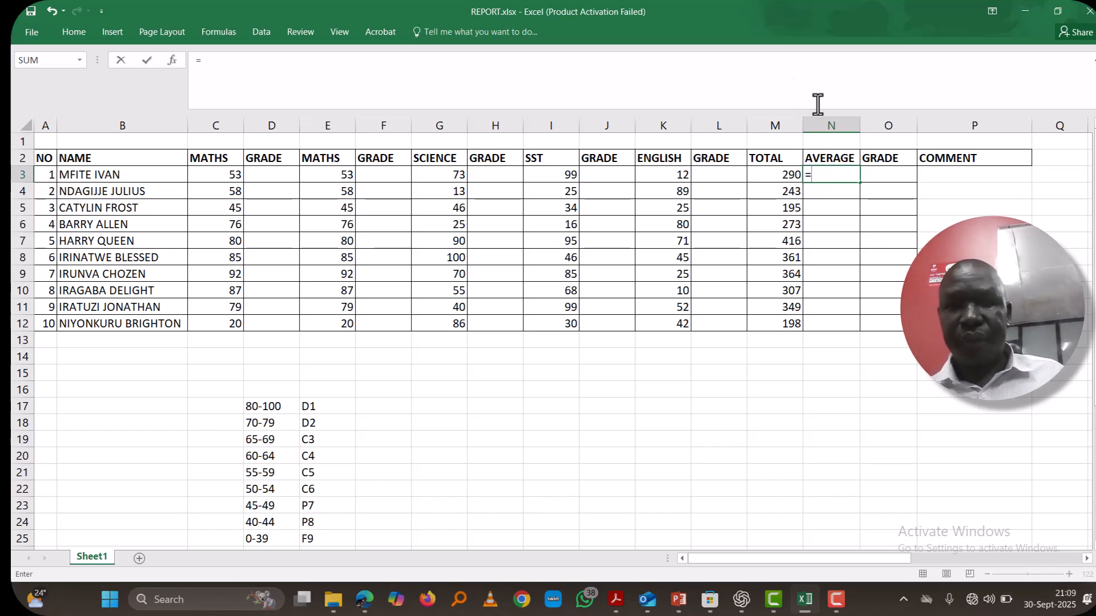
pyautogui.write('AV')
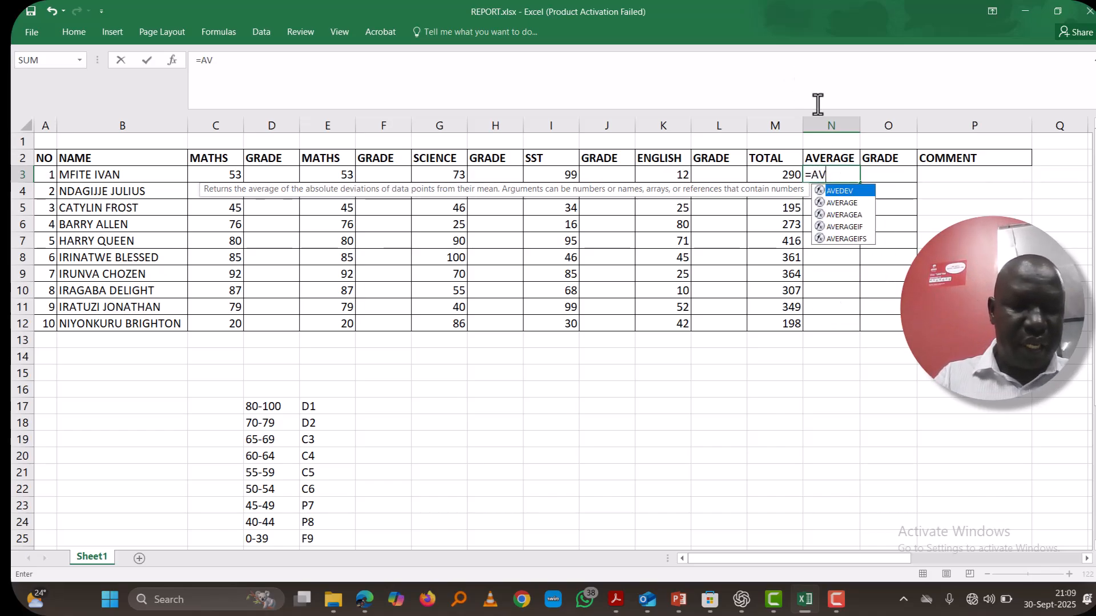
pyautogui.write('ERGE')
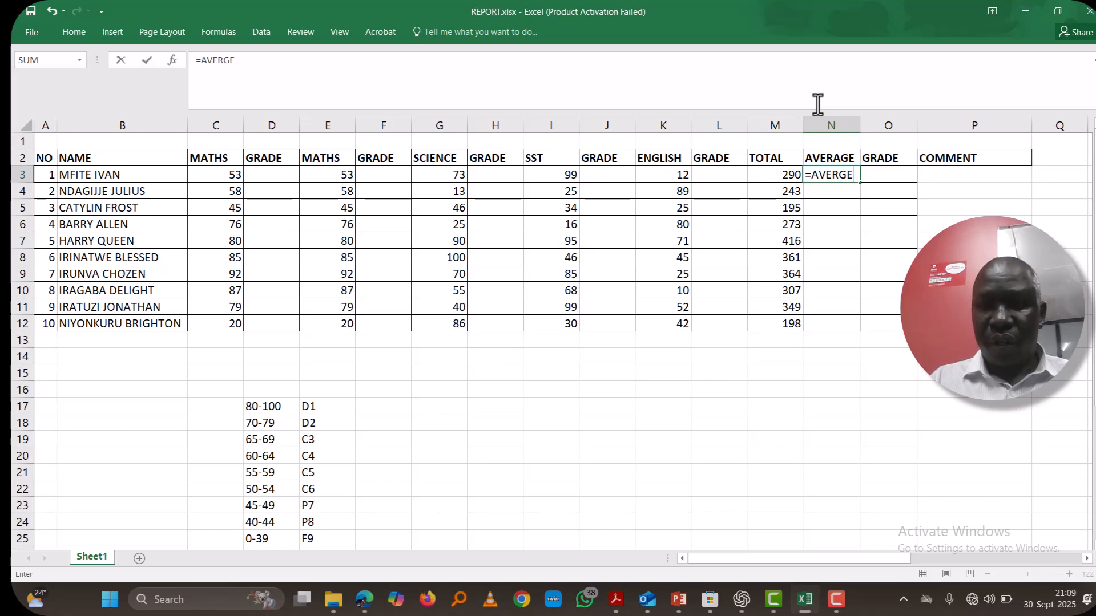
pyautogui.press('BackSpace')
pyautogui.press('BackSpace')
pyautogui.press('BackSpace')
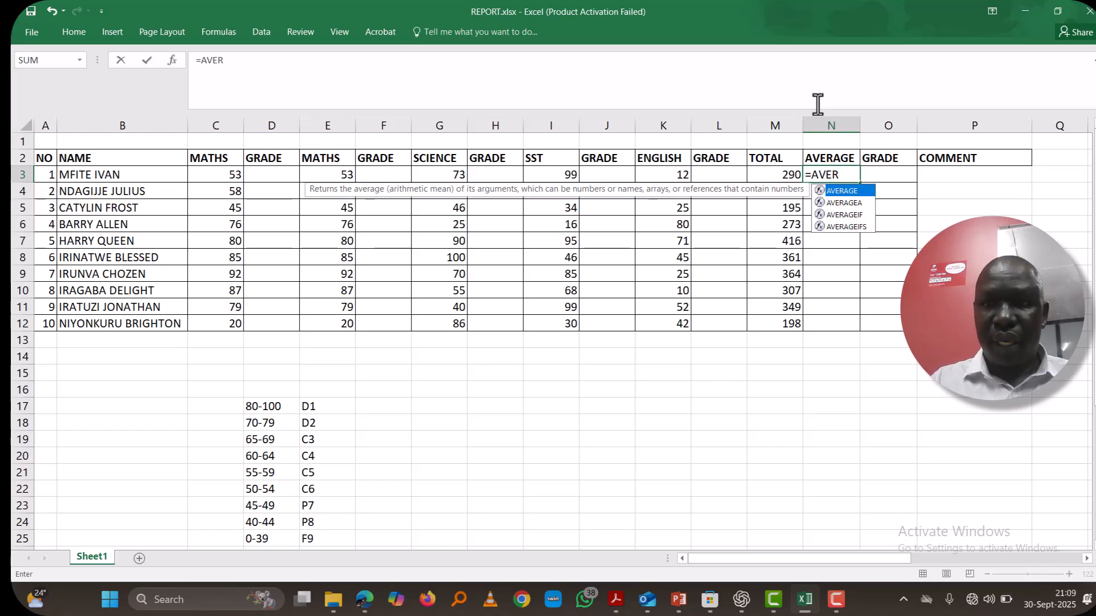
pyautogui.doubleClick(845, 191)
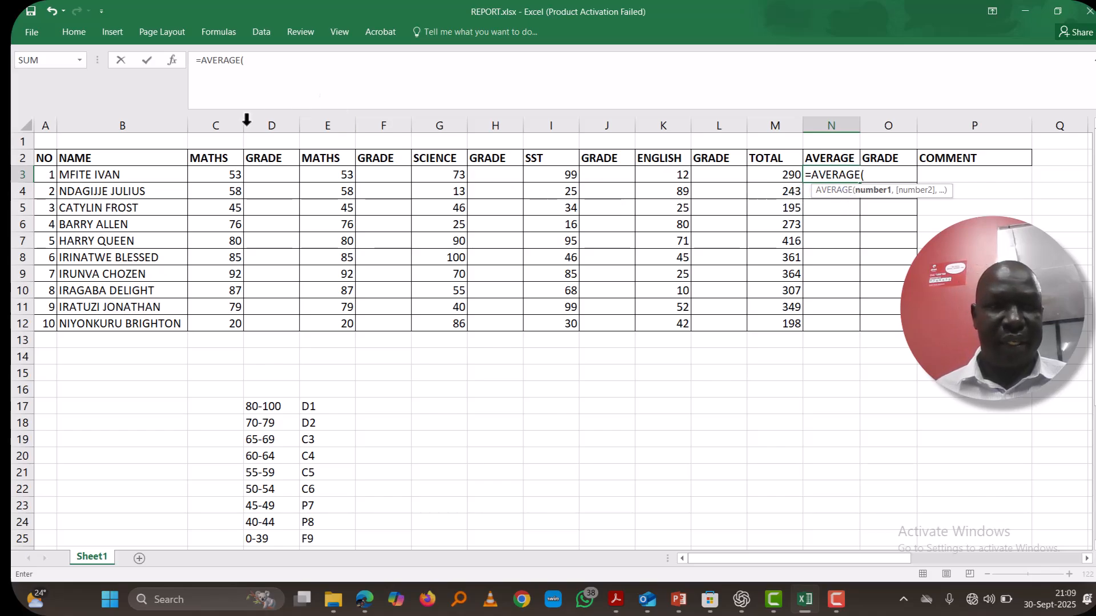
pyautogui.click(233, 175)
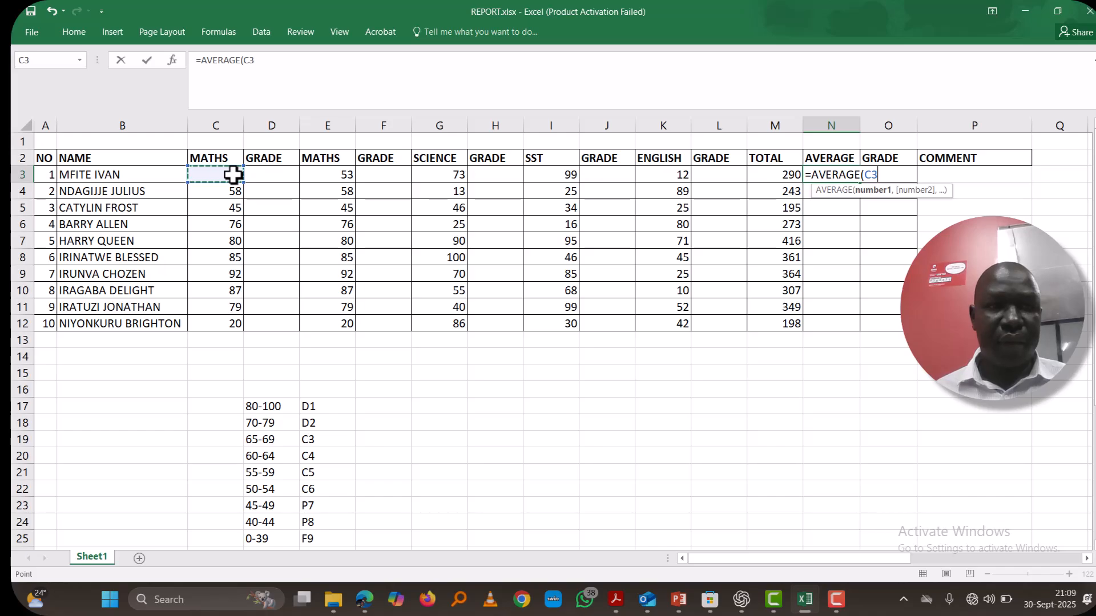
pyautogui.write(',')
pyautogui.click(346, 179)
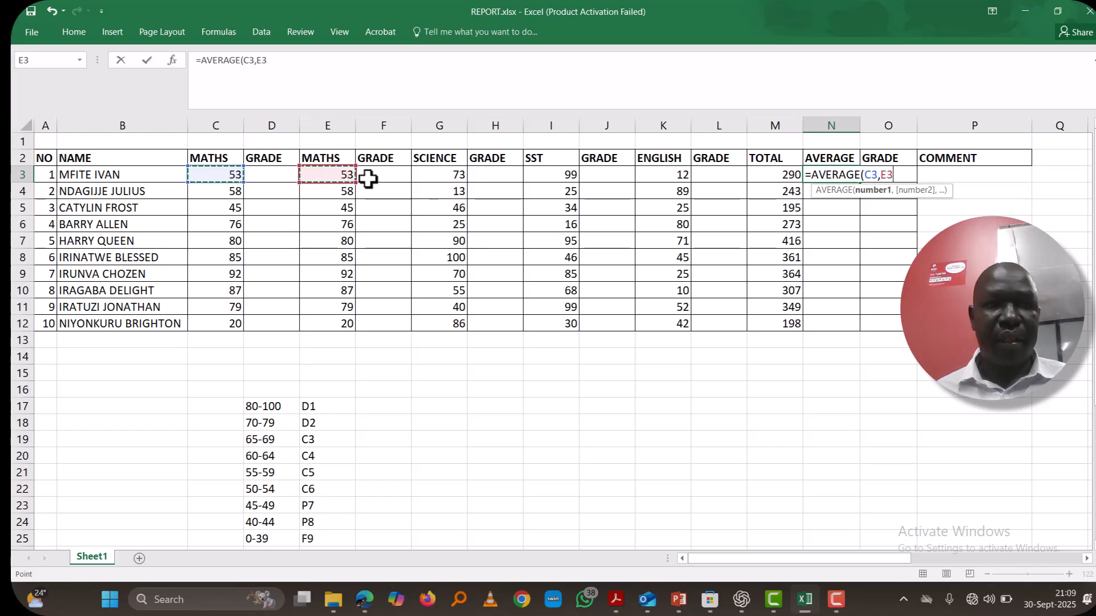
pyautogui.write(',')
pyautogui.click(443, 175)
pyautogui.write(',')
pyautogui.click(565, 174)
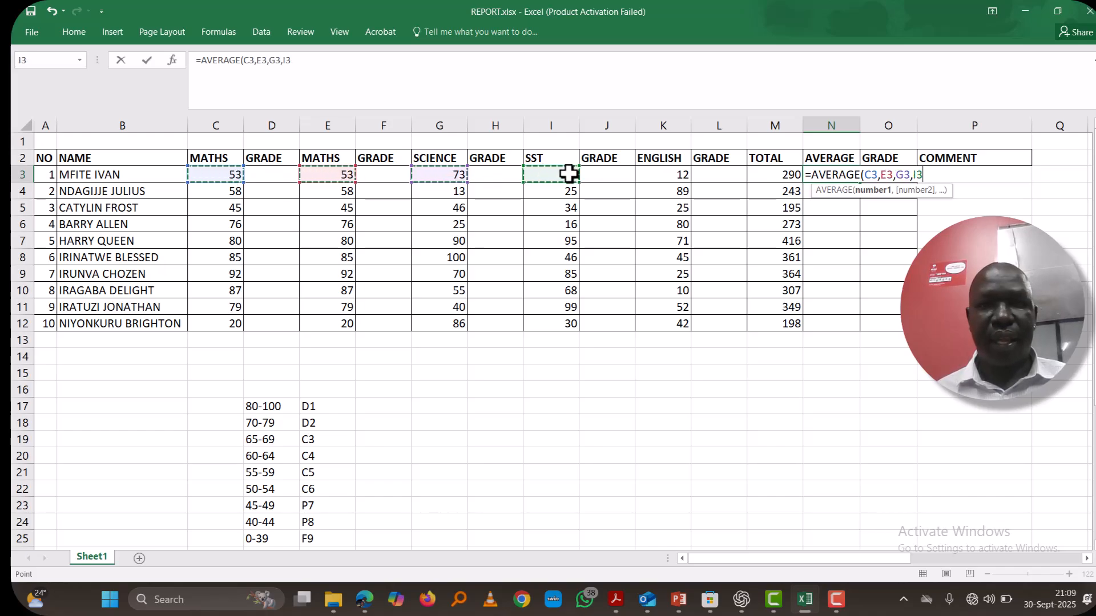
pyautogui.write(',')
pyautogui.click(683, 176)
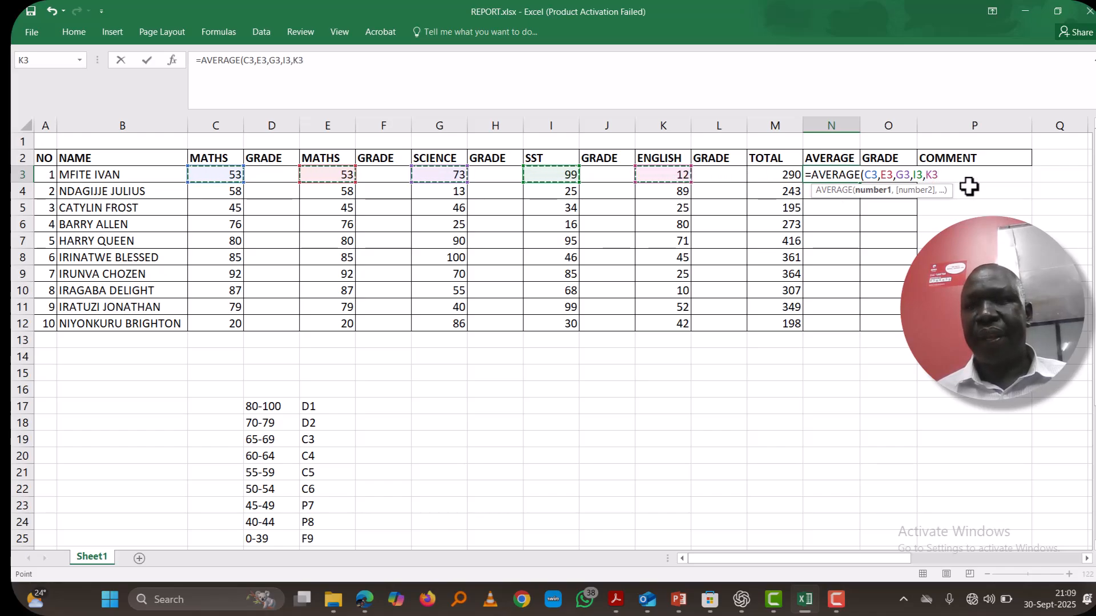
pyautogui.write(')')
pyautogui.press('Return')
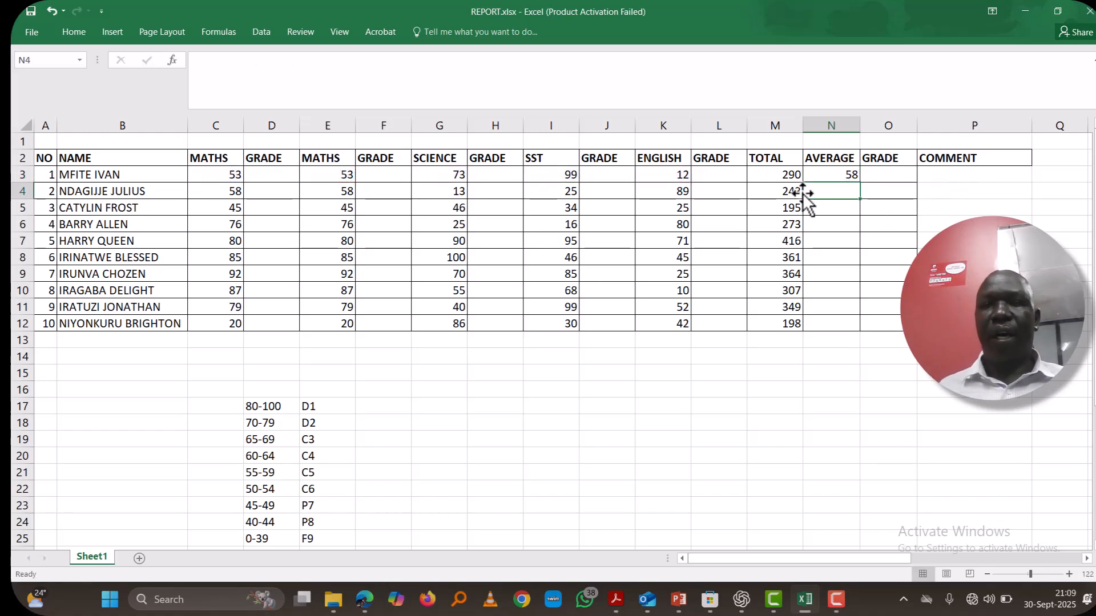
pyautogui.click(835, 173)
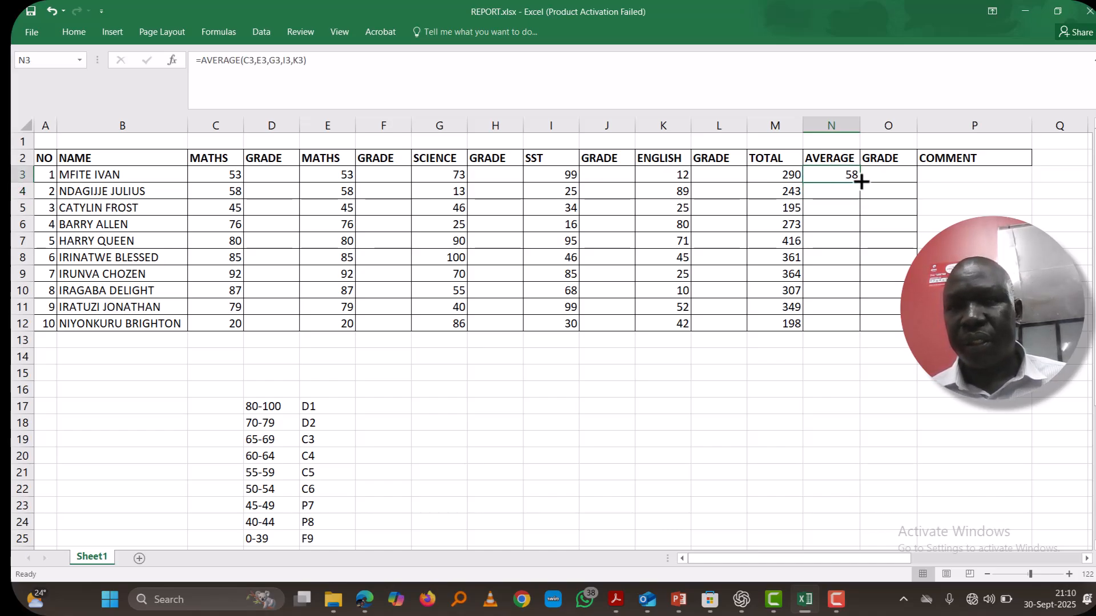
pyautogui.moveTo(860, 181); pyautogui.dragTo(859, 328)
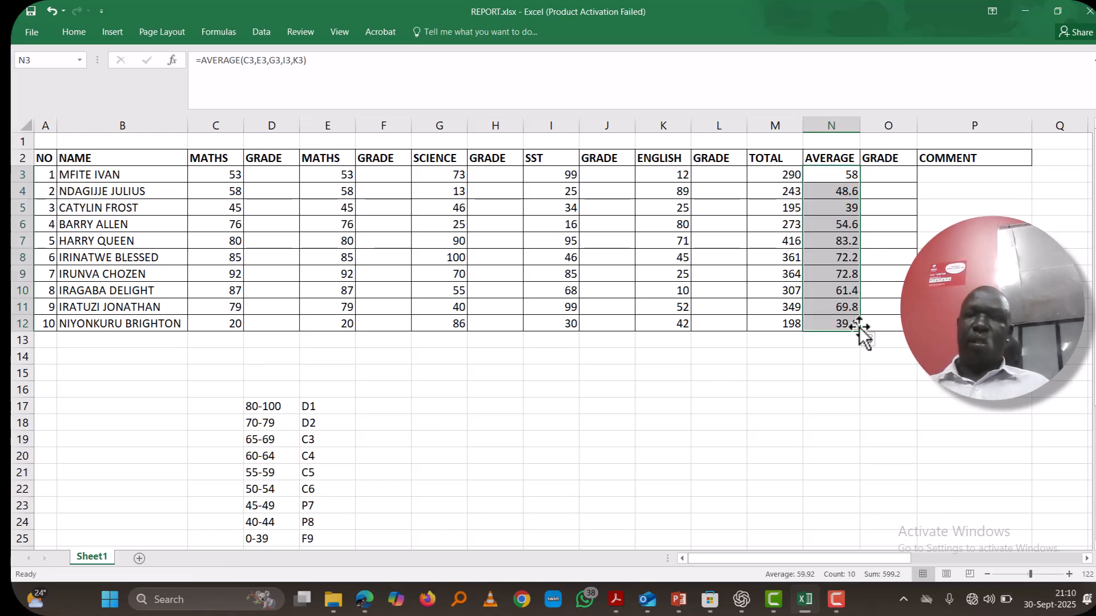
# - Start an IF formula in P3 that tests whether the first pupil's average is at least 50, entering =IF(N3>=50,
pyautogui.click(932, 175)
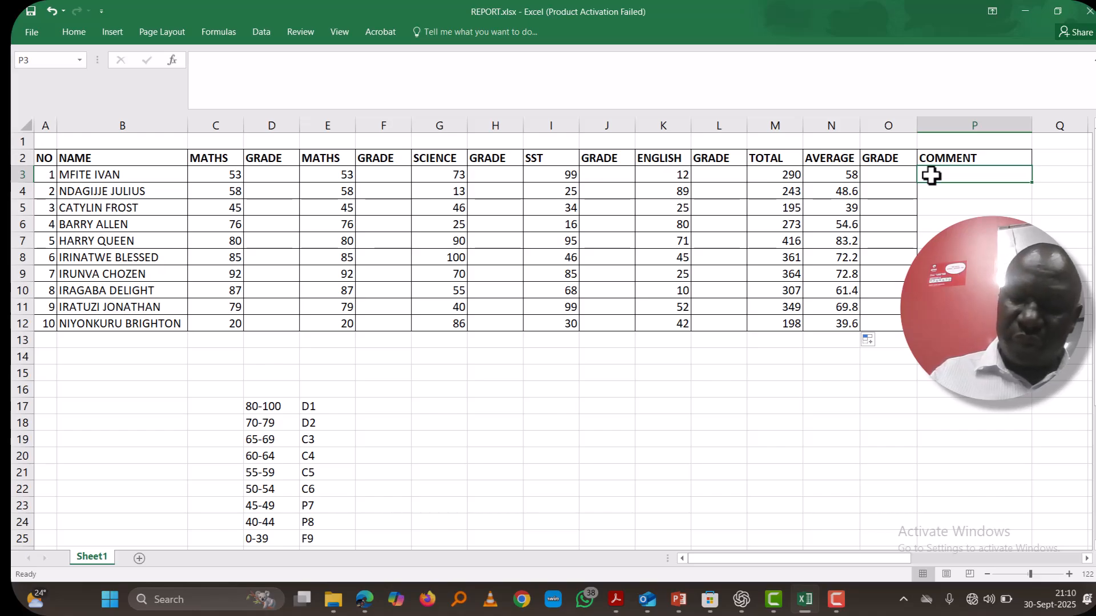
pyautogui.write('=')
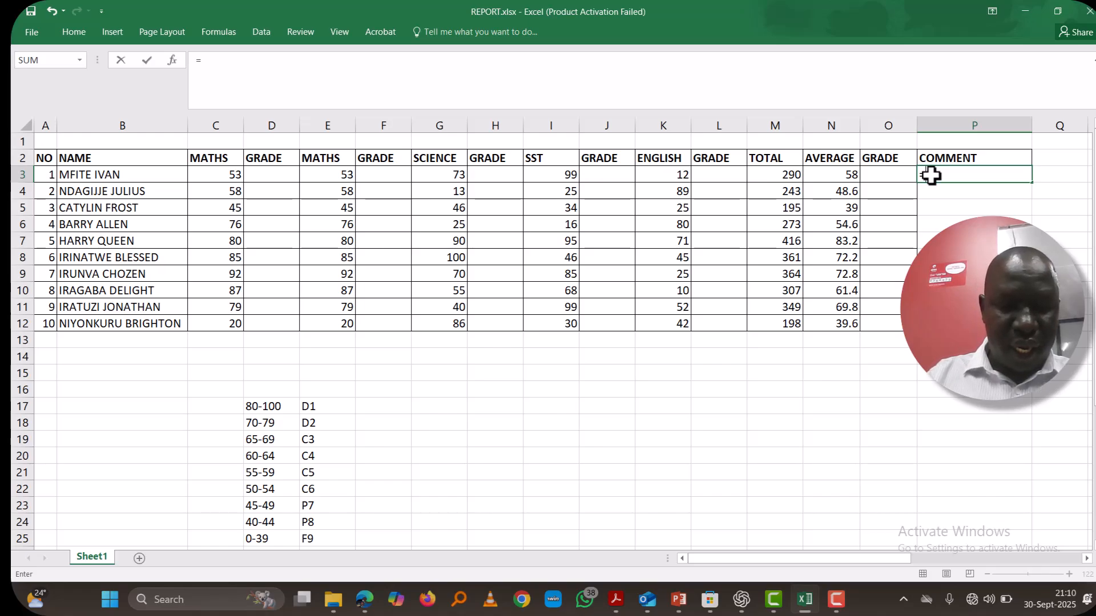
pyautogui.write('IF(')
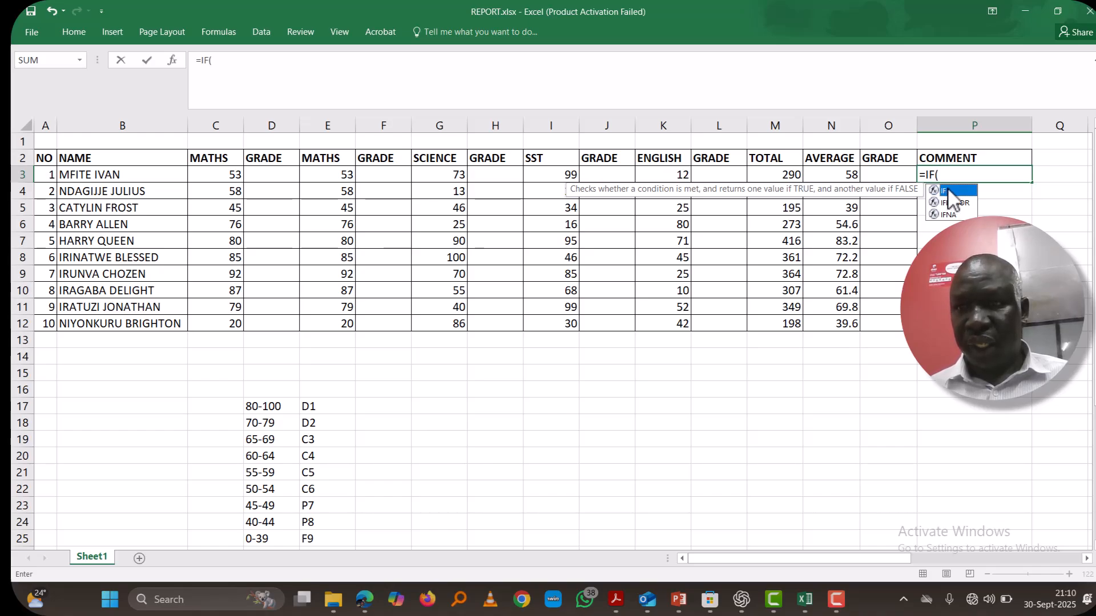
pyautogui.doubleClick(948, 190)
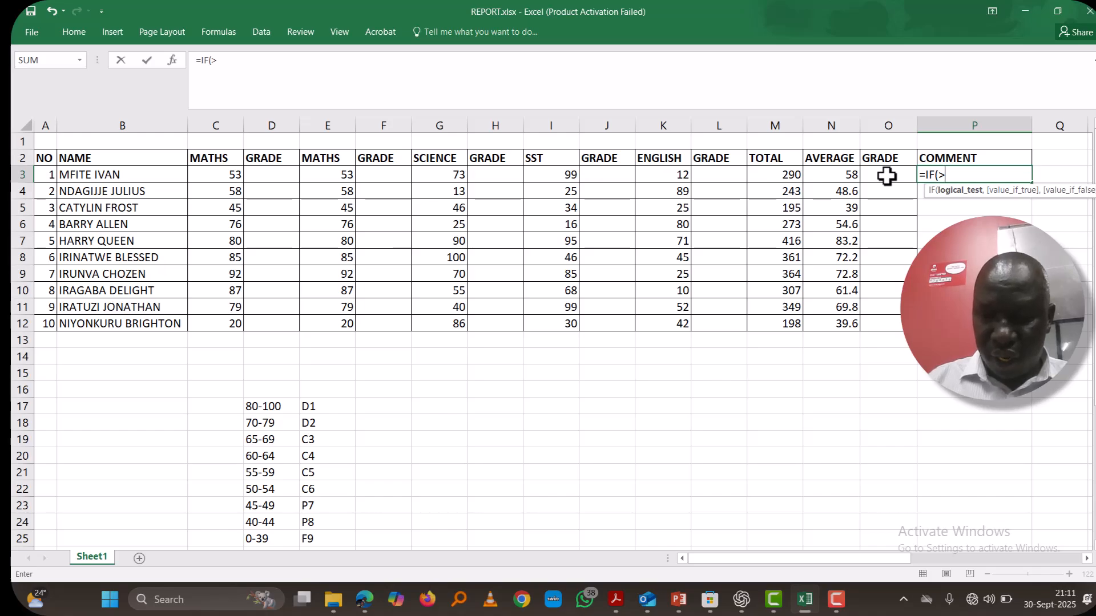
pyautogui.write('+')
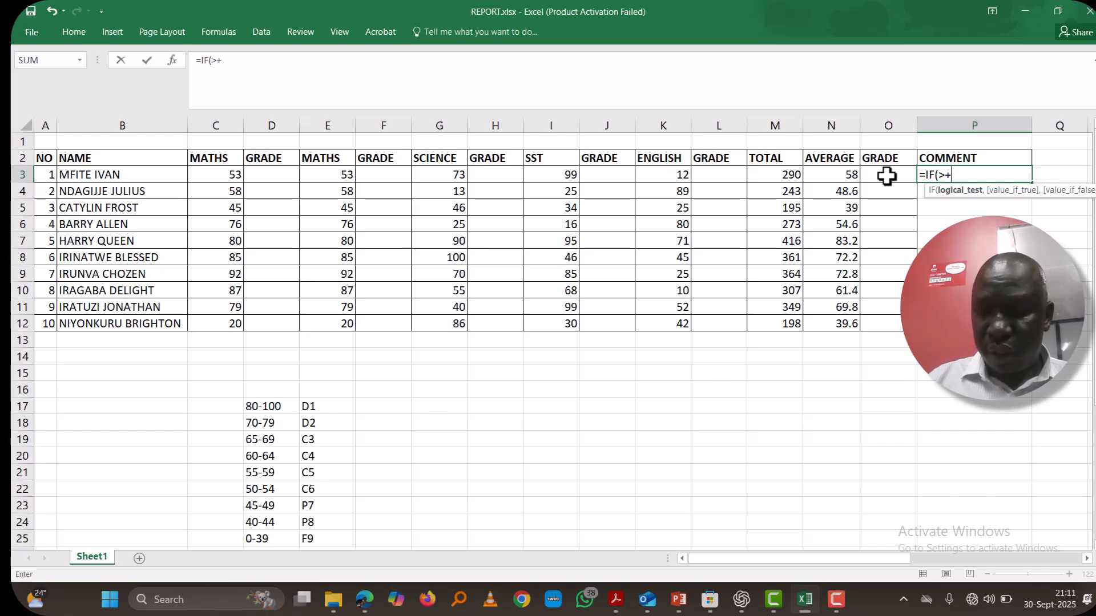
pyautogui.press('BackSpace')
pyautogui.write('=')
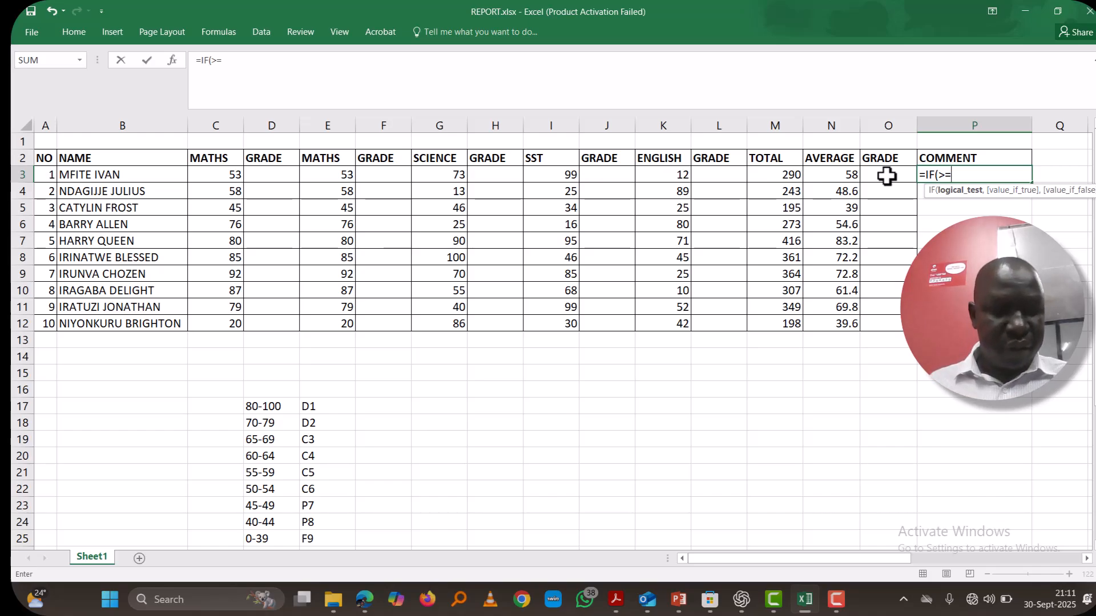
pyautogui.write('50')
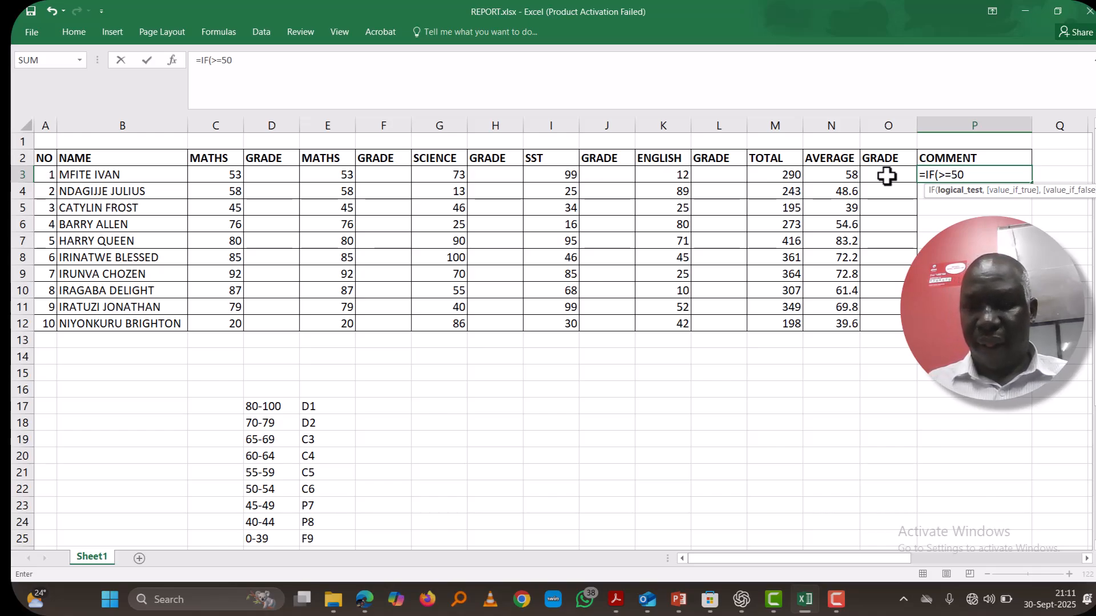
pyautogui.write(',')
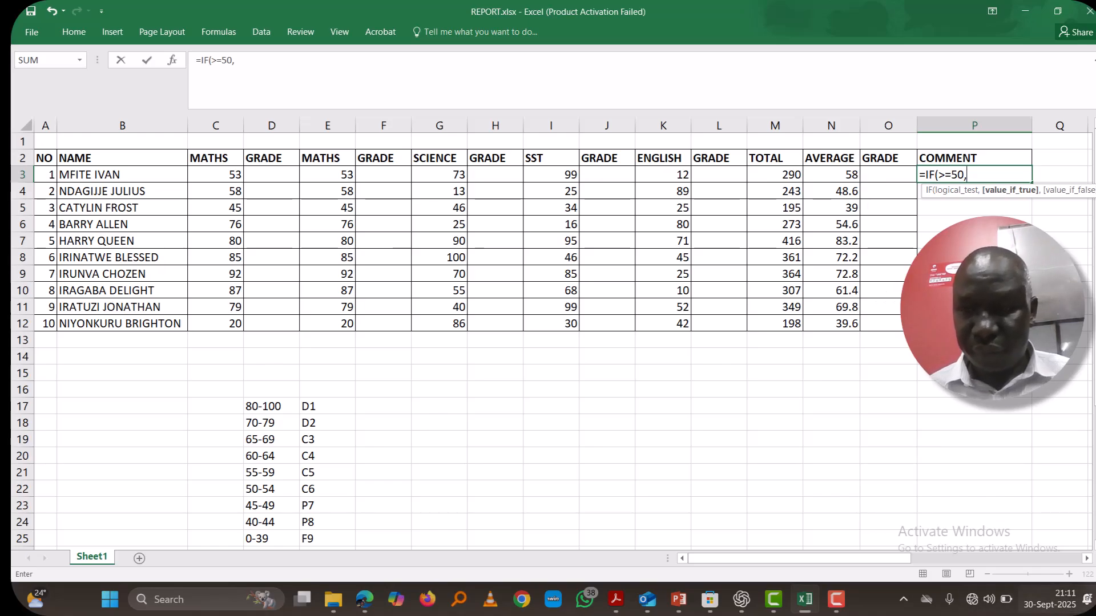
pyautogui.click(836, 599)
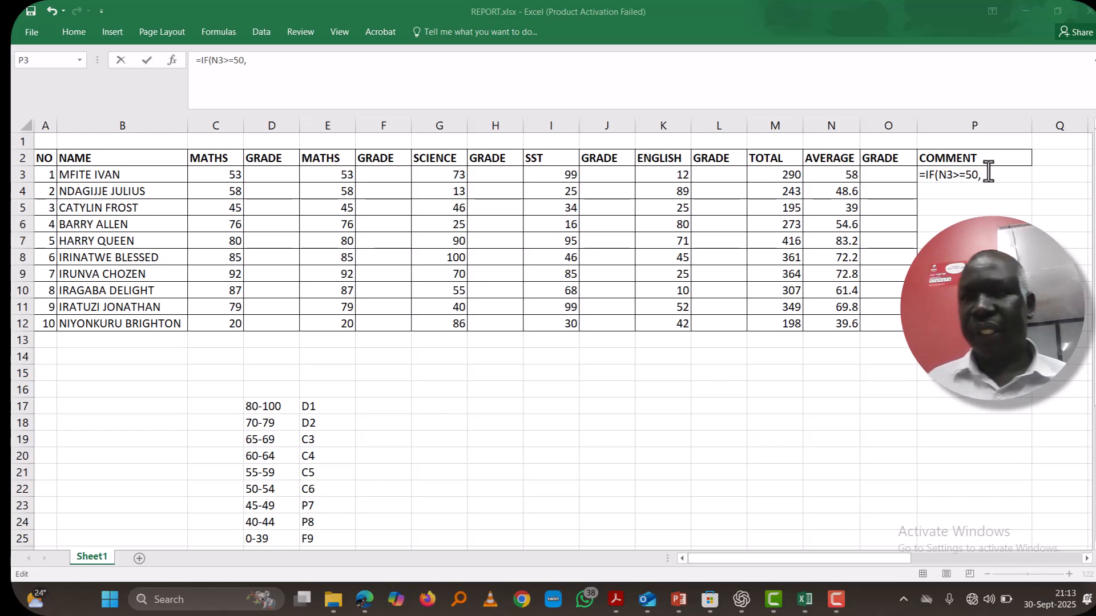
pyautogui.click(840, 178)
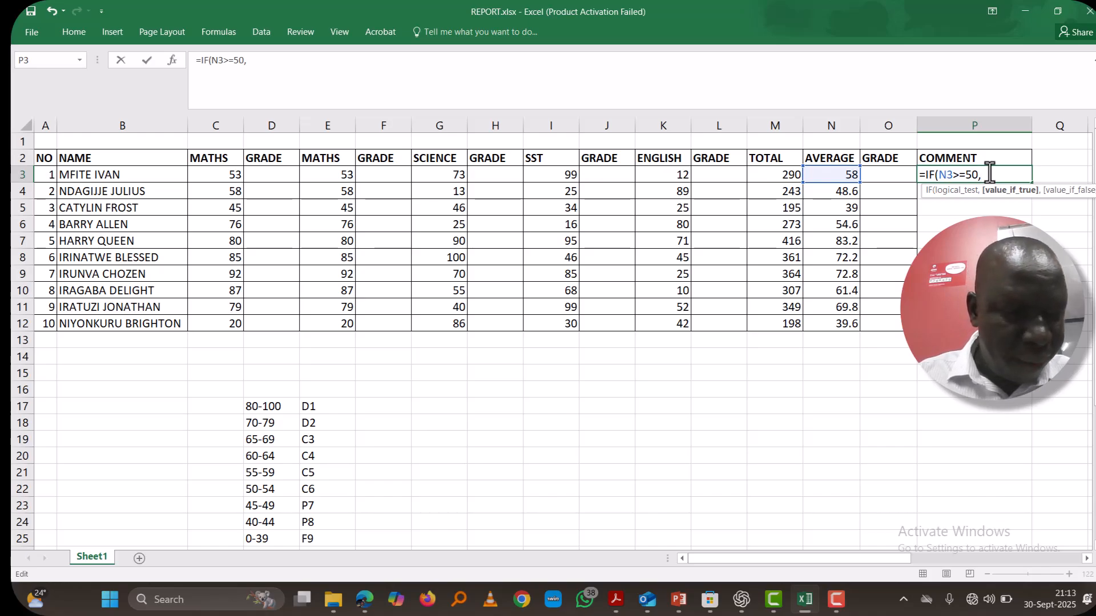
pyautogui.write('@')
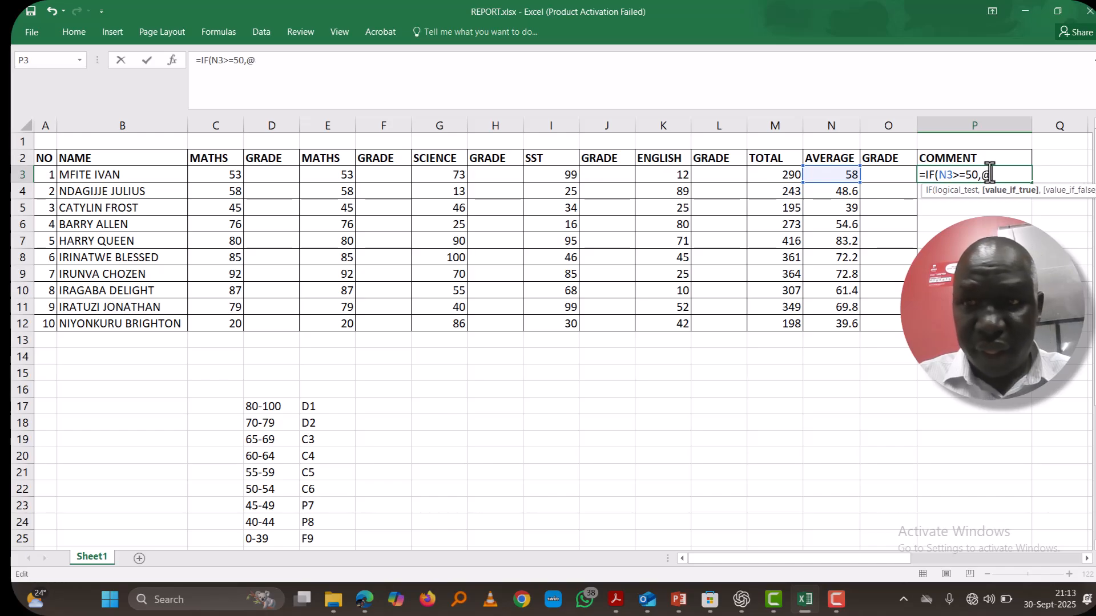
pyautogui.press('BackSpace')
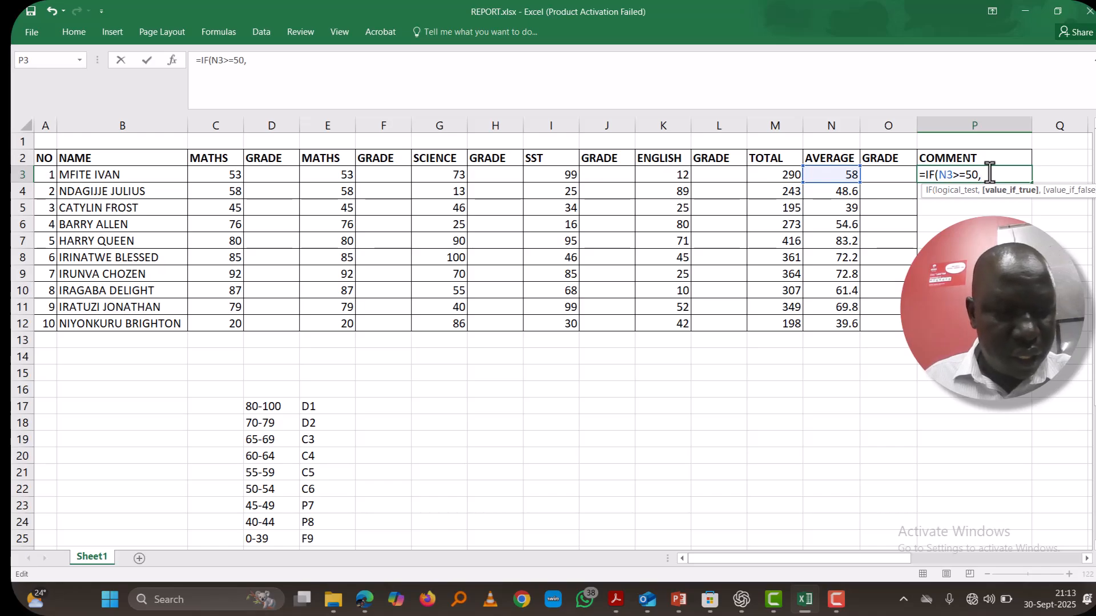
pyautogui.write('@')
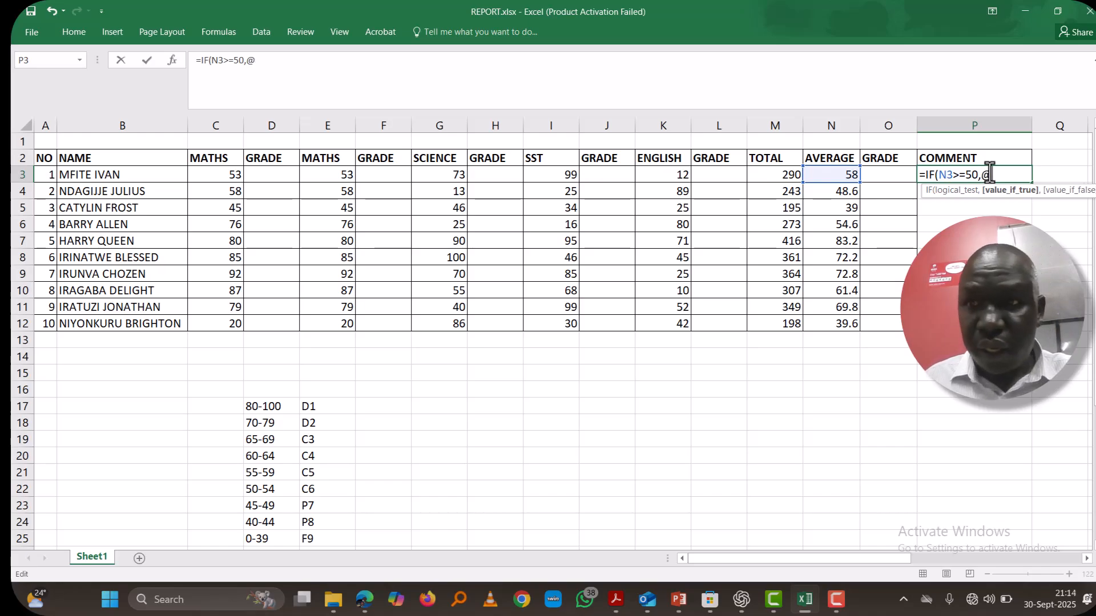
pyautogui.press('BackSpace')
pyautogui.write('2')
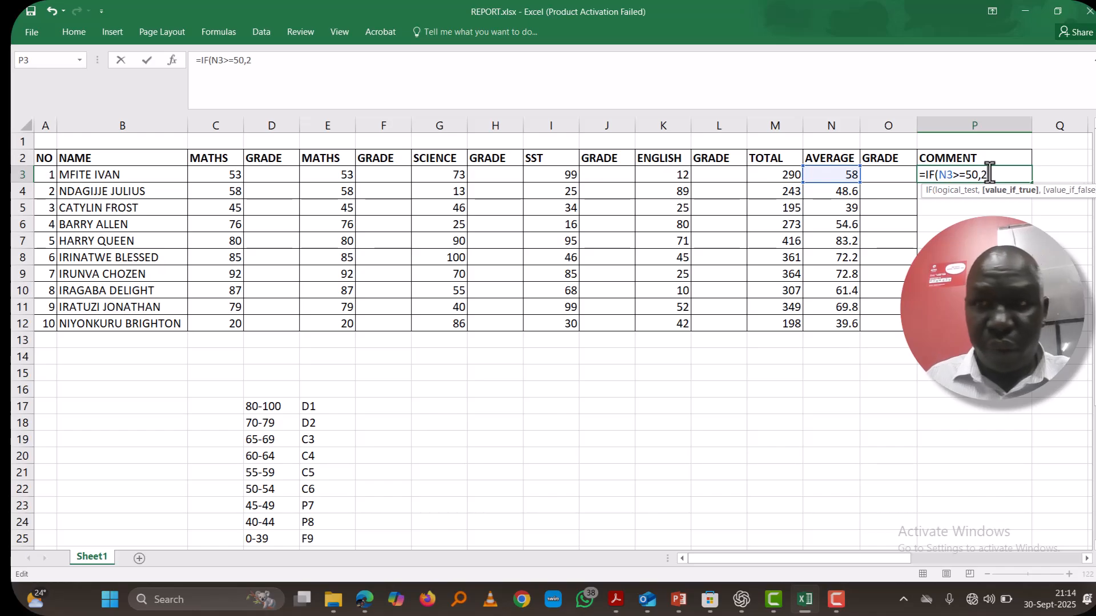
pyautogui.press('BackSpace')
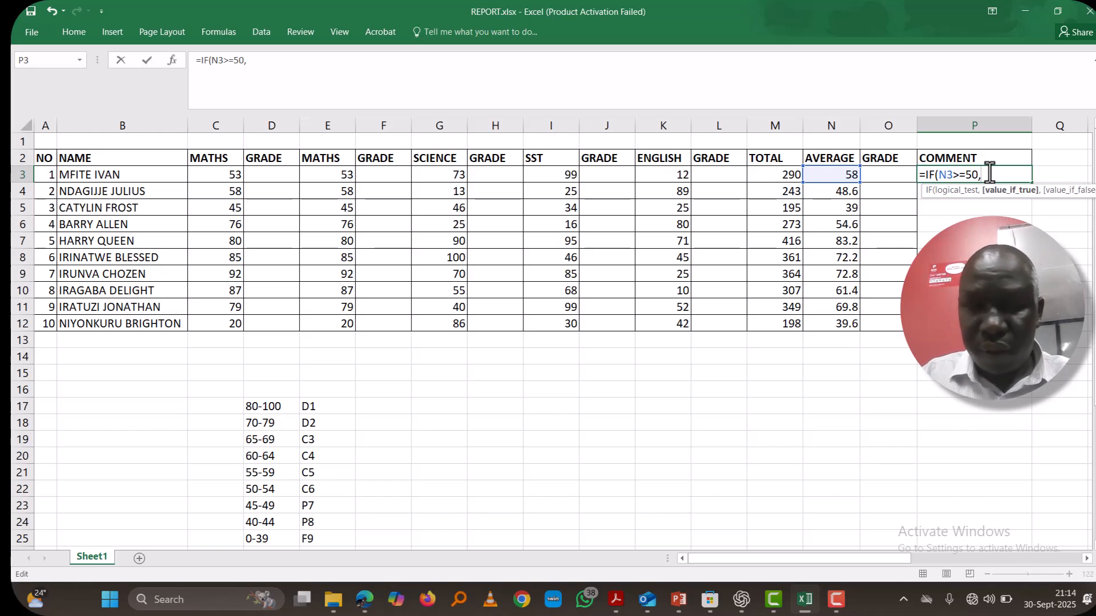
pyautogui.write('22')
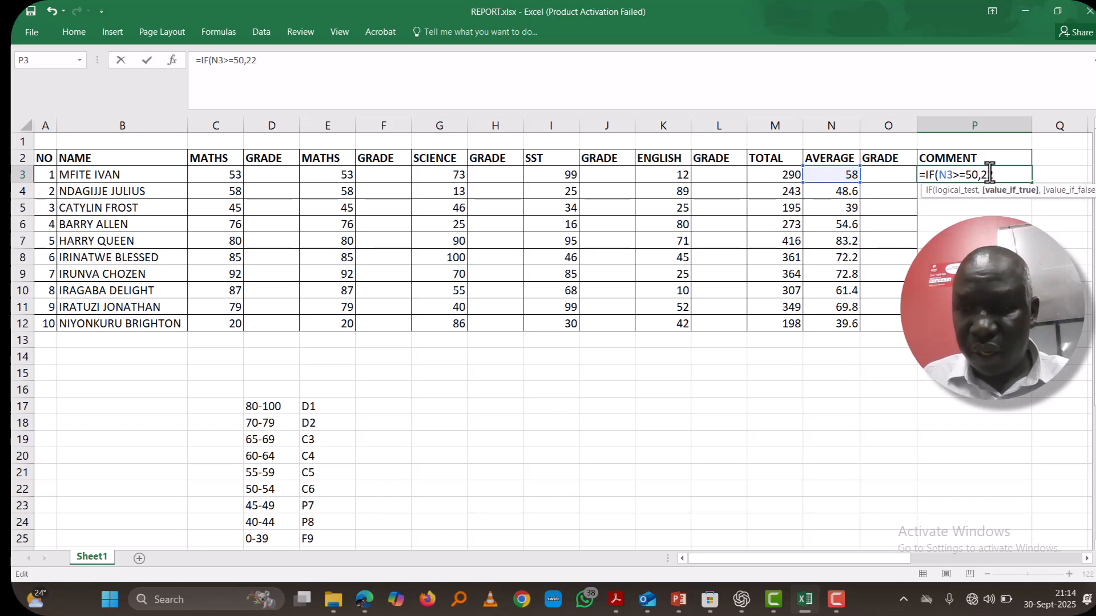
pyautogui.press('BackSpace')
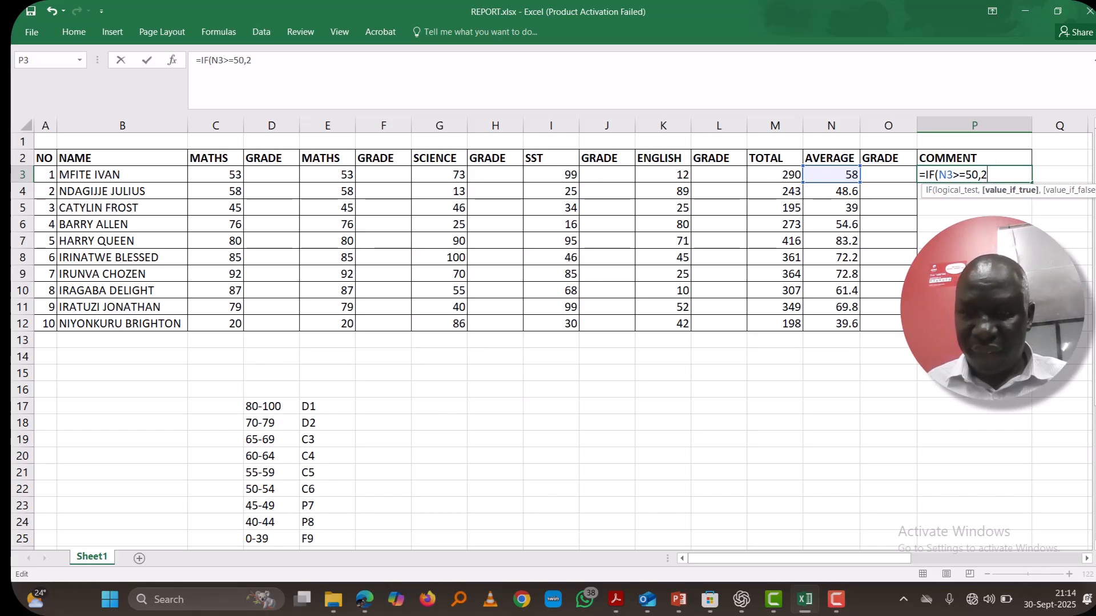
pyautogui.click(837, 589)
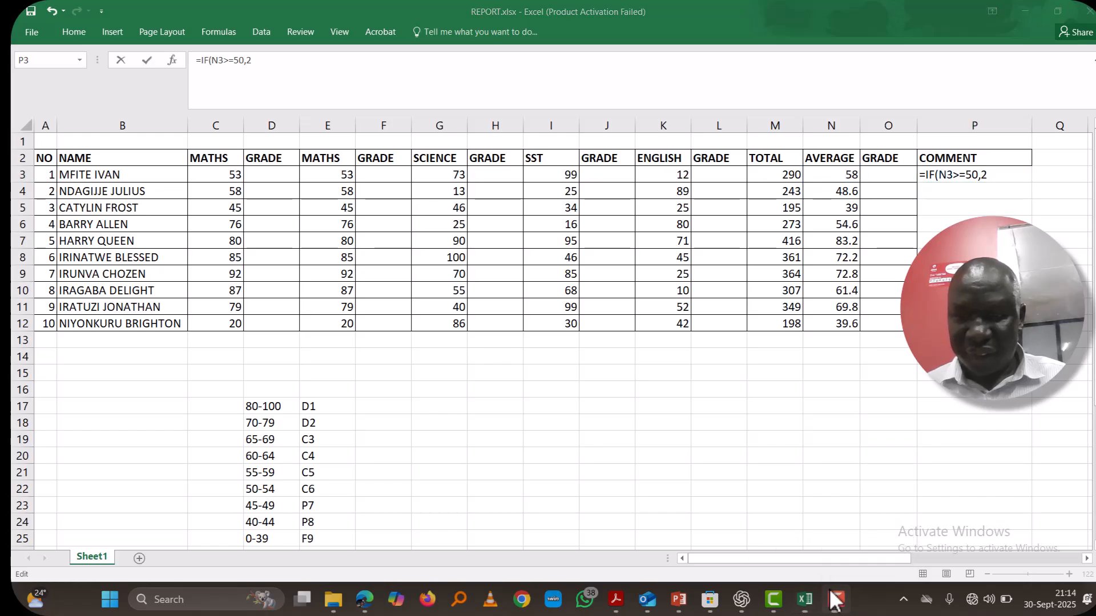
pyautogui.press('BackSpace')
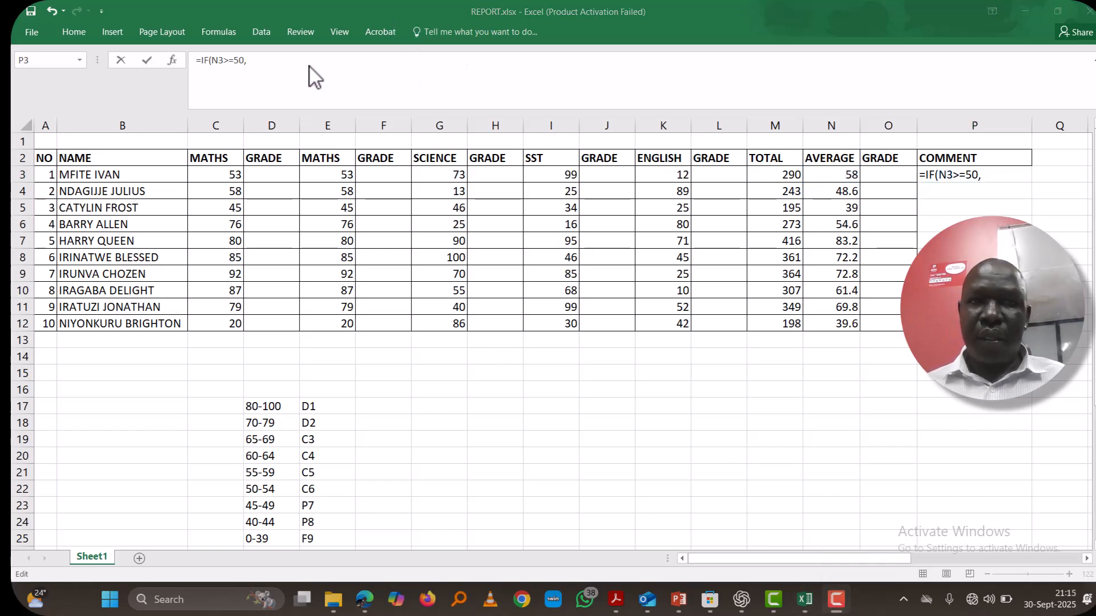
# - Add "PROMOTED TO P5" as the value if true in the P3 IF formula, followed by a comma
pyautogui.click(984, 174)
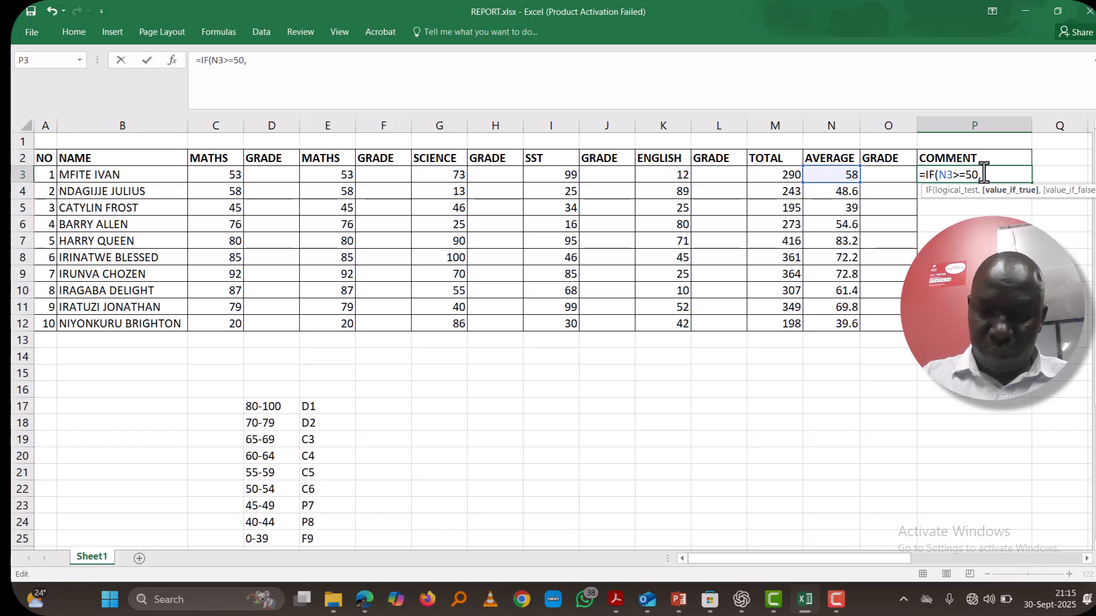
pyautogui.write('"')
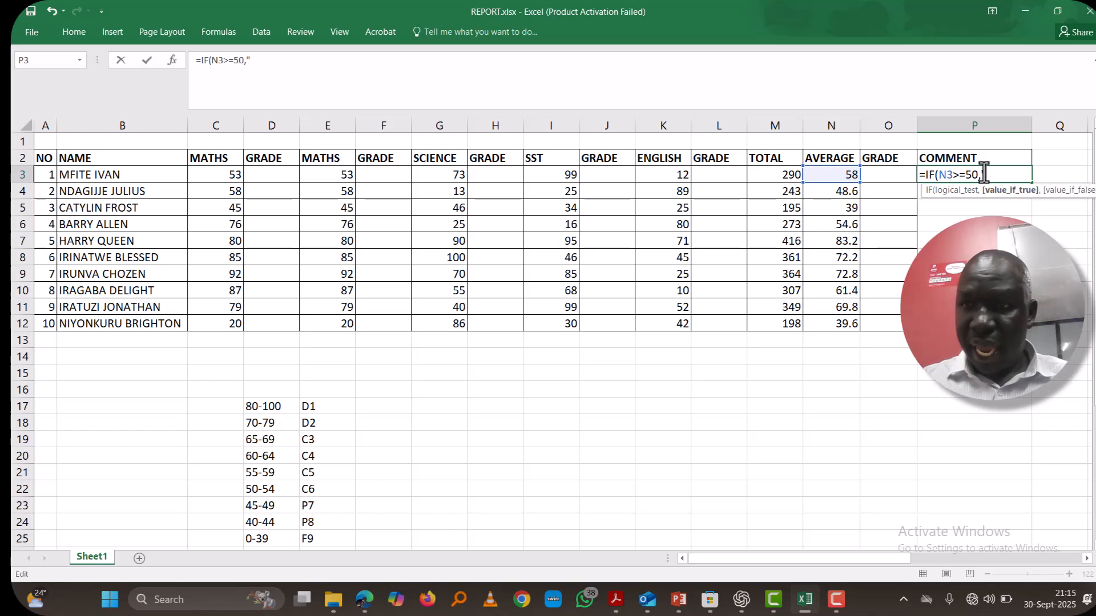
pyautogui.write('P')
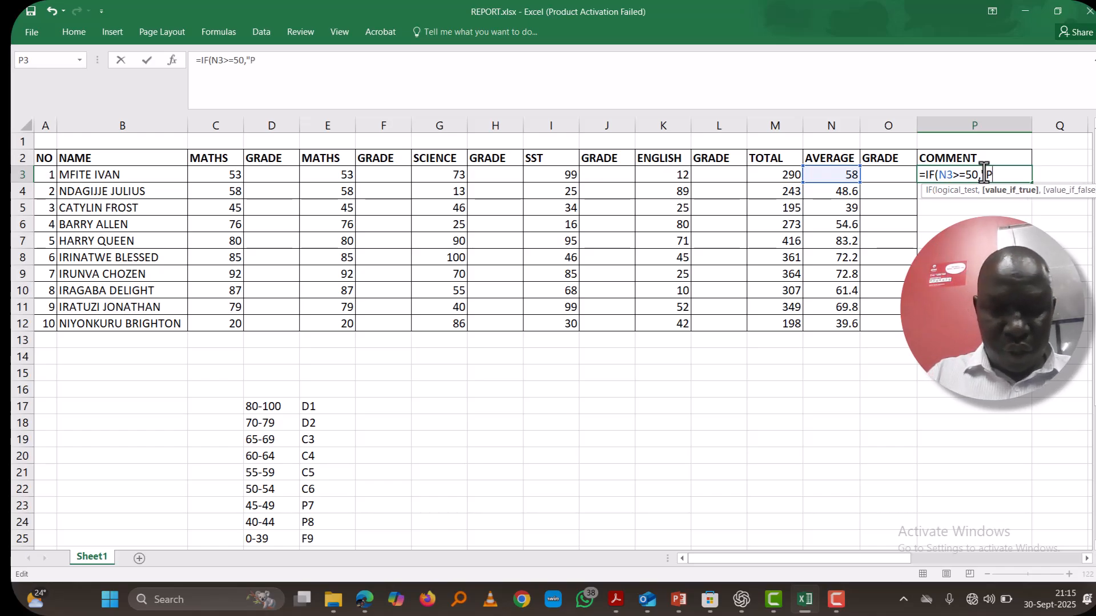
pyautogui.write('ROMO')
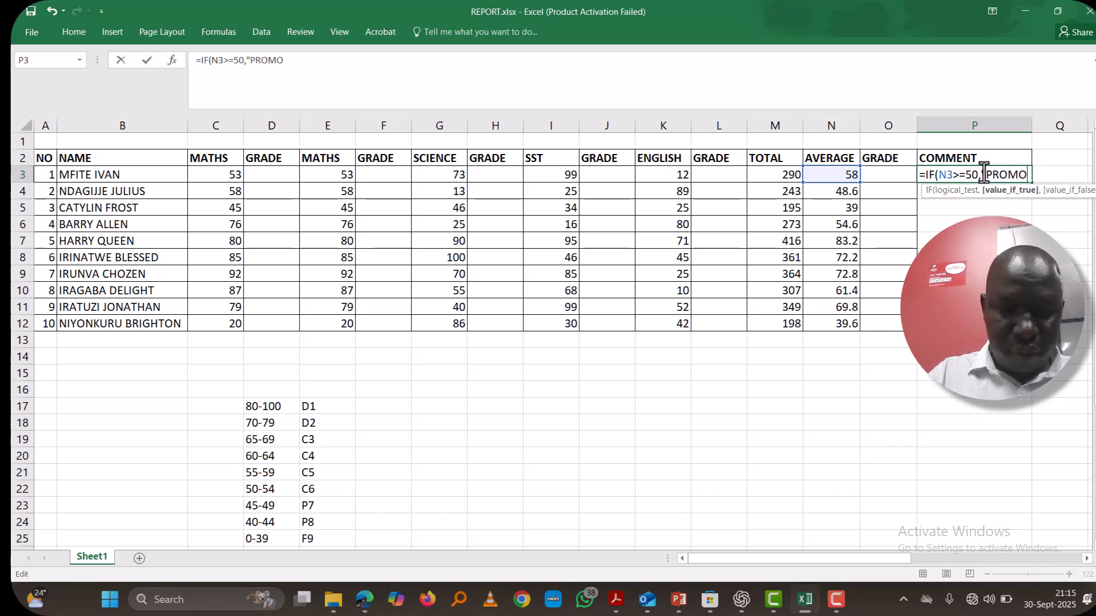
pyautogui.write('TED')
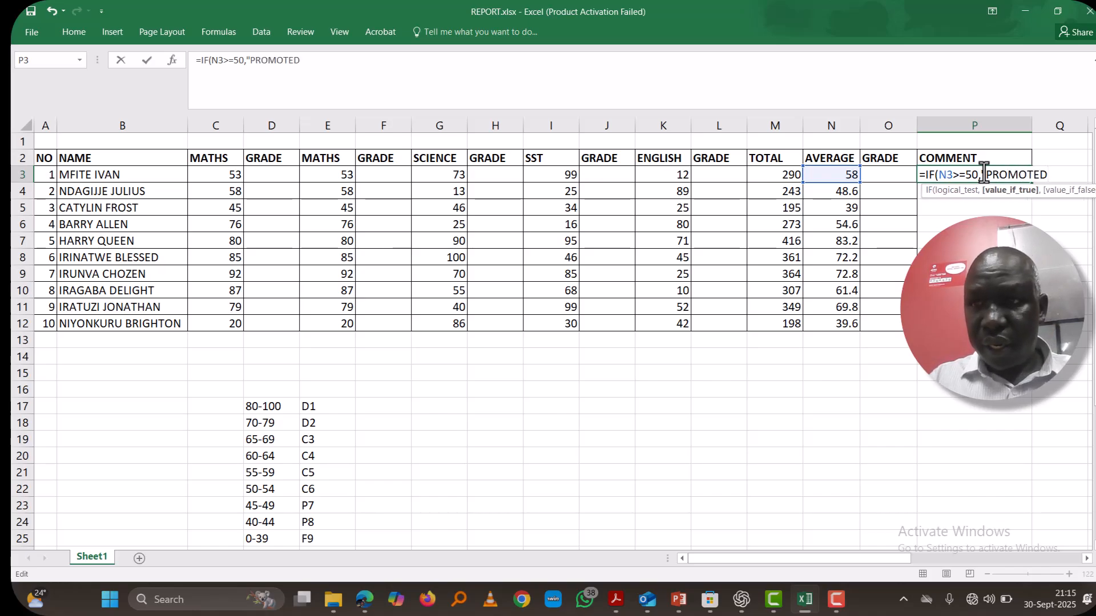
pyautogui.write(' TO ')
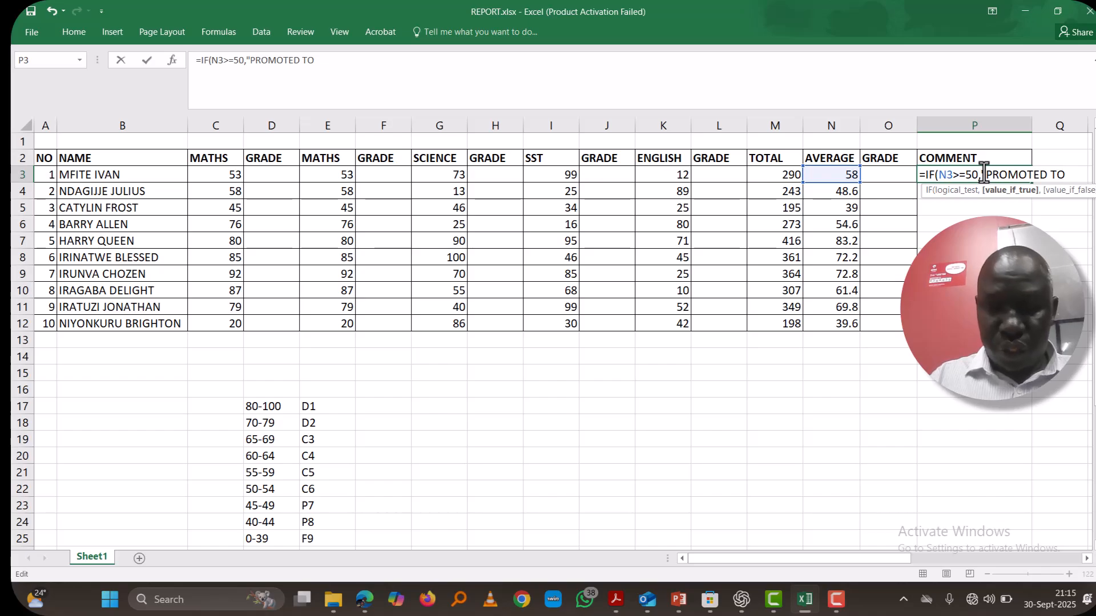
pyautogui.write('P5')
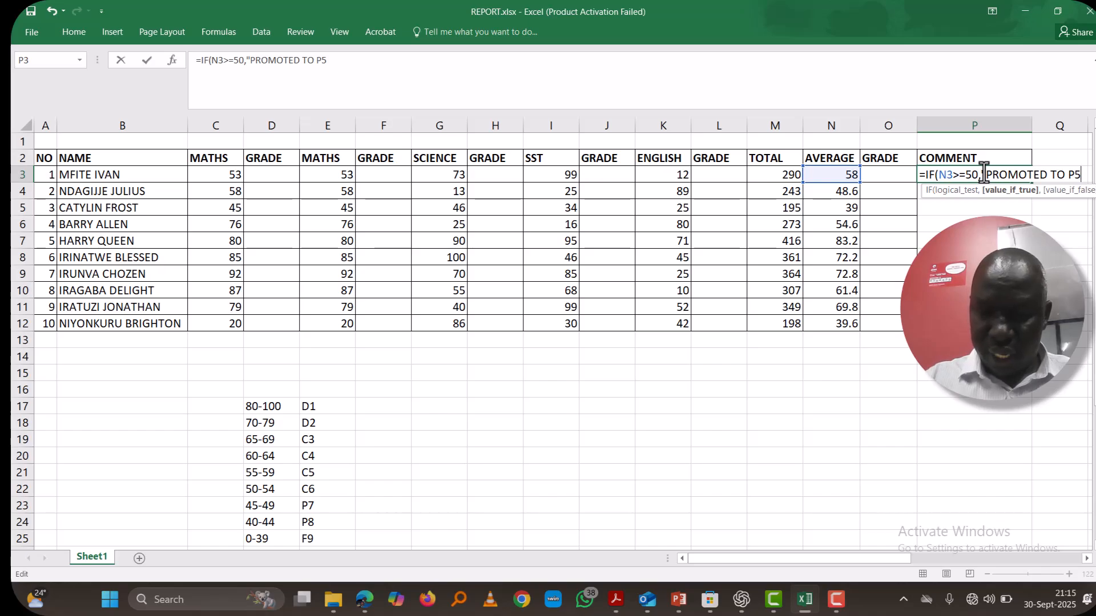
pyautogui.write('"')
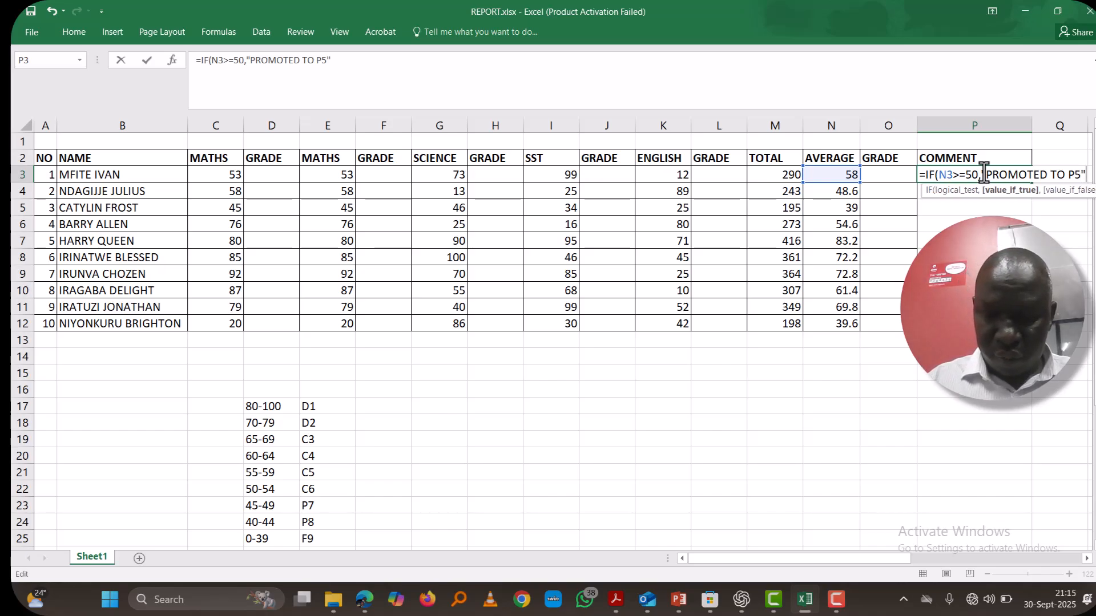
pyautogui.write(',')
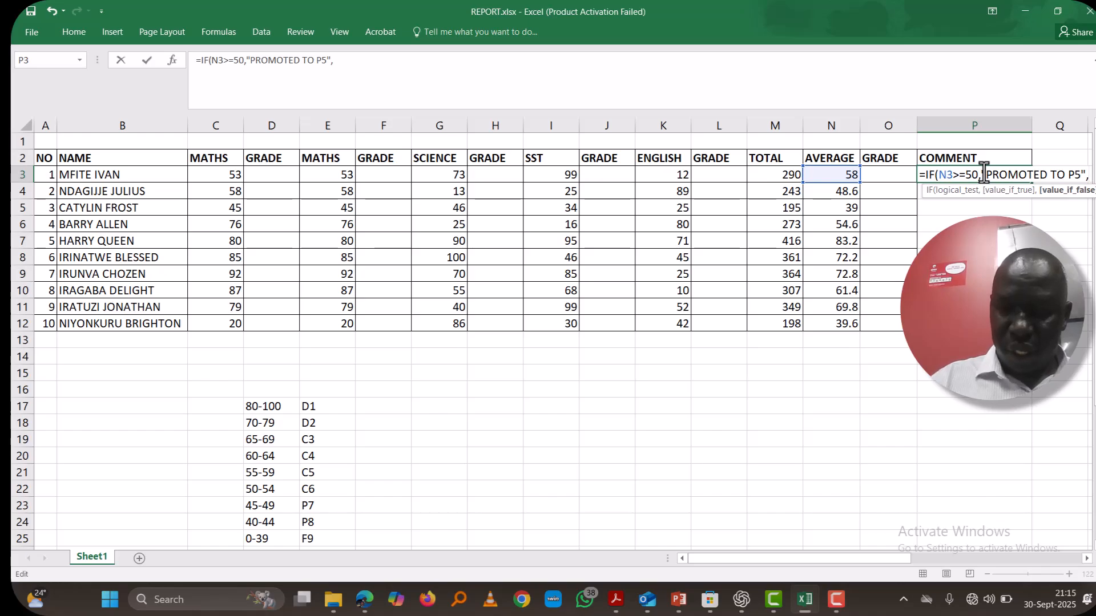
# - Add "ADVICED TO REPEAT" as the value if false, close the bracket, and enter the IF formula in P3
pyautogui.write('"')
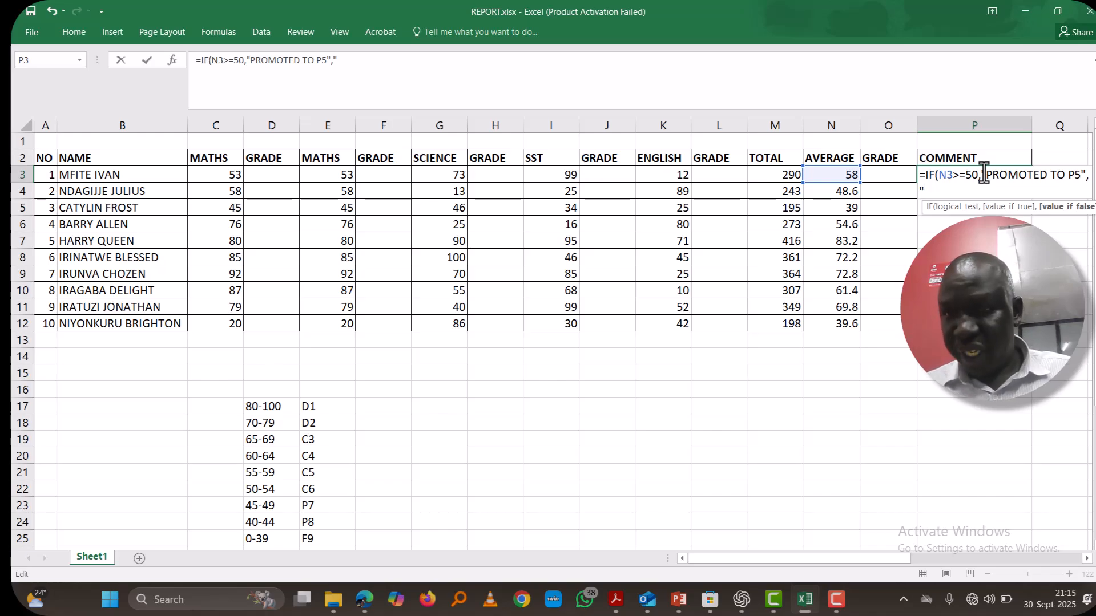
pyautogui.write('ADV')
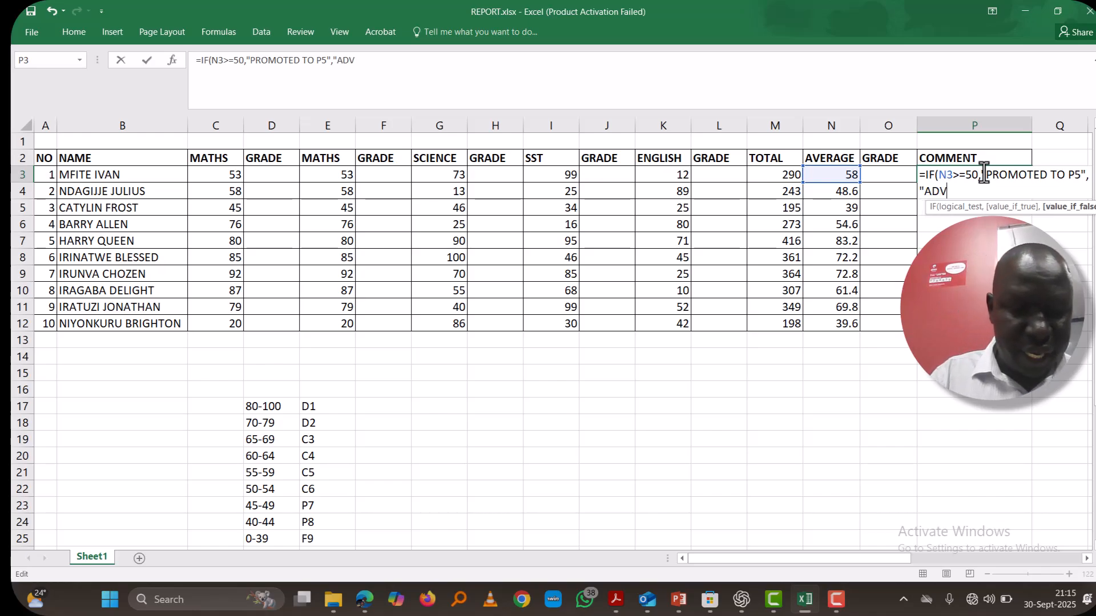
pyautogui.write('ICED')
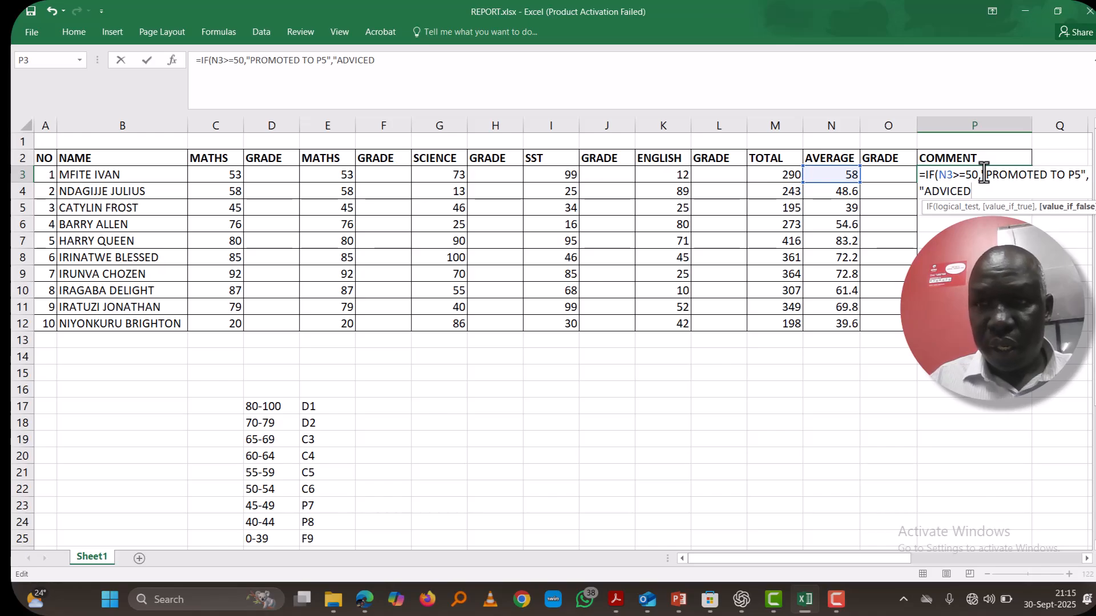
pyautogui.write(' TO')
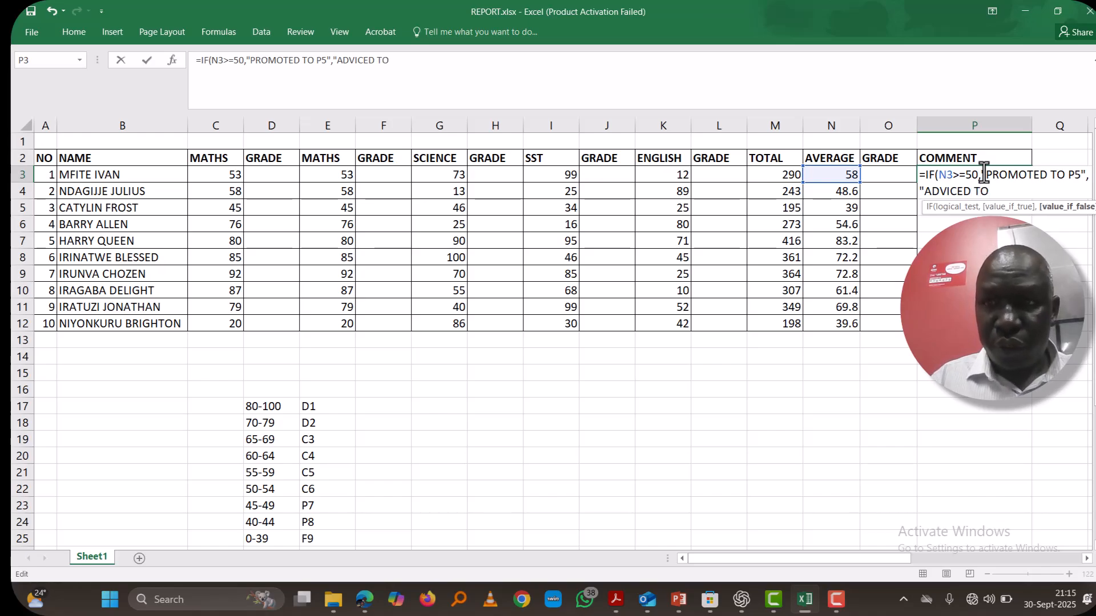
pyautogui.write(' REPE')
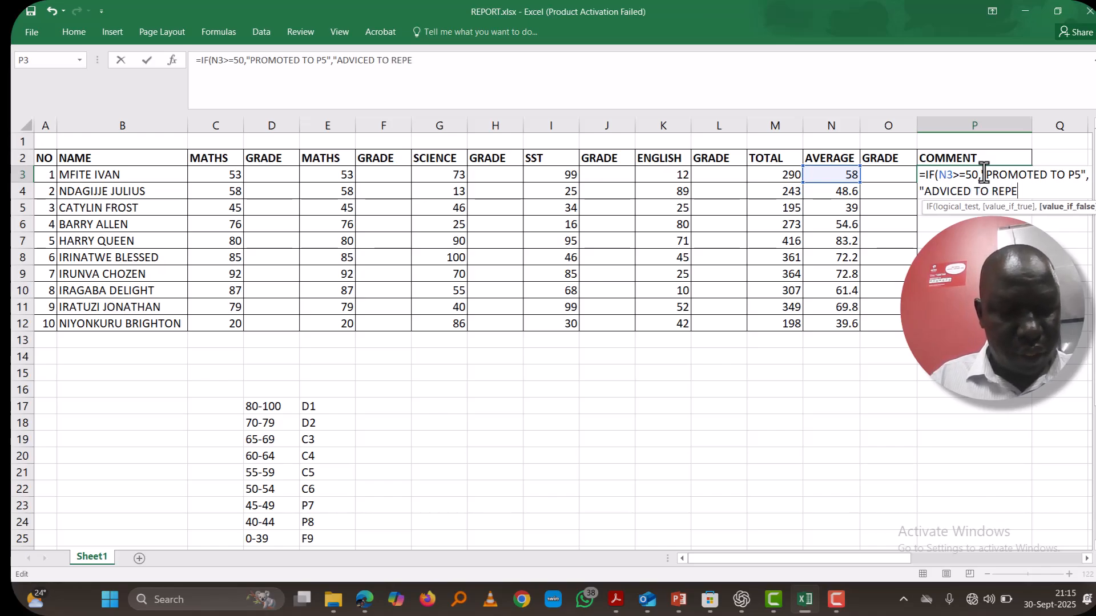
pyautogui.write('AT')
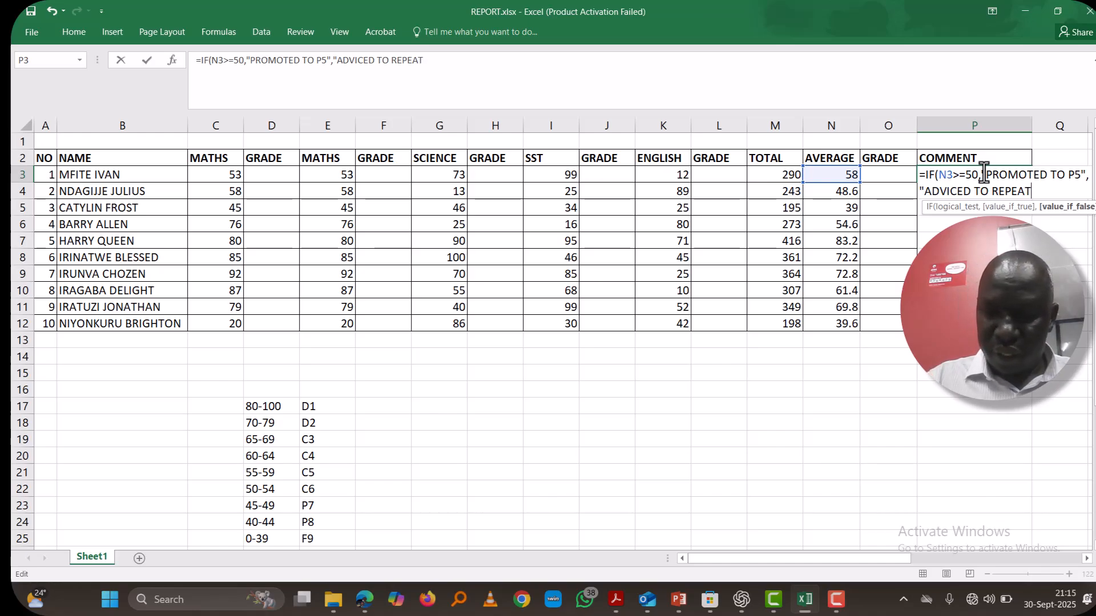
pyautogui.write('"')
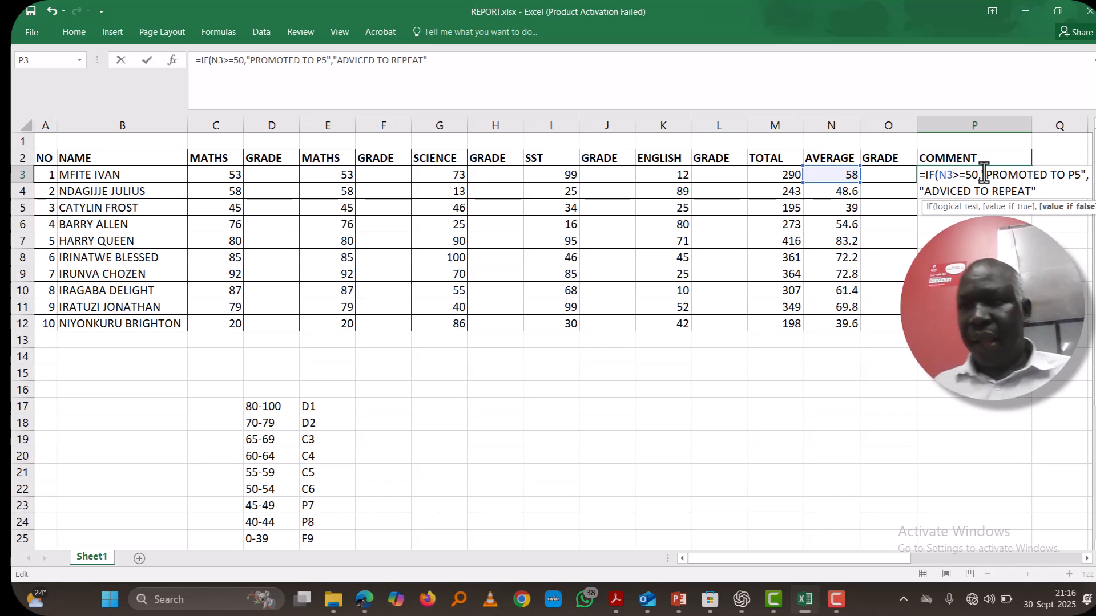
pyautogui.write(')')
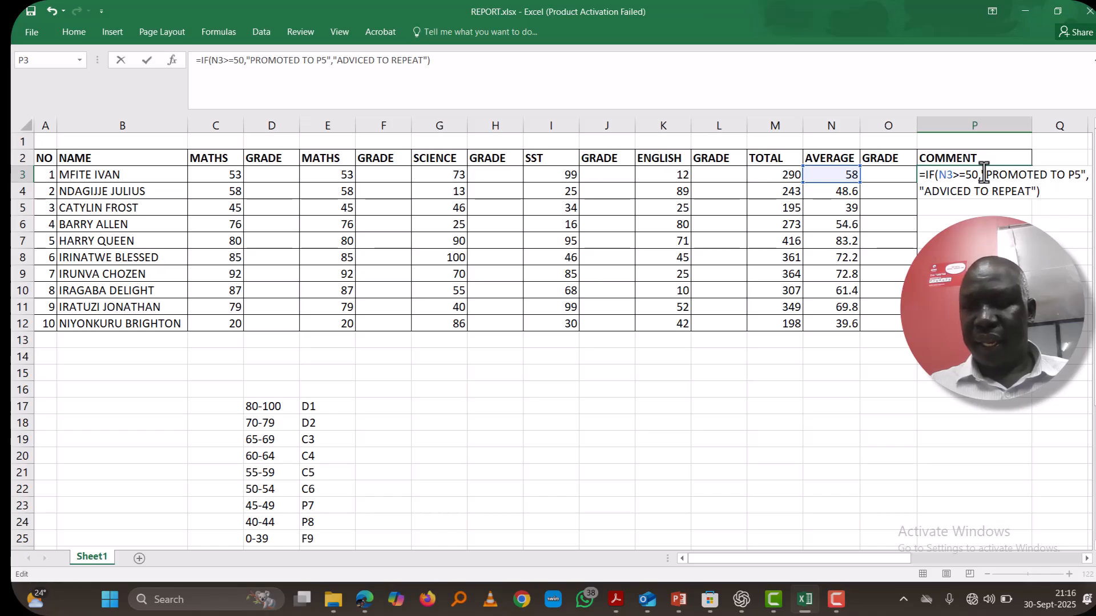
pyautogui.press('Return')
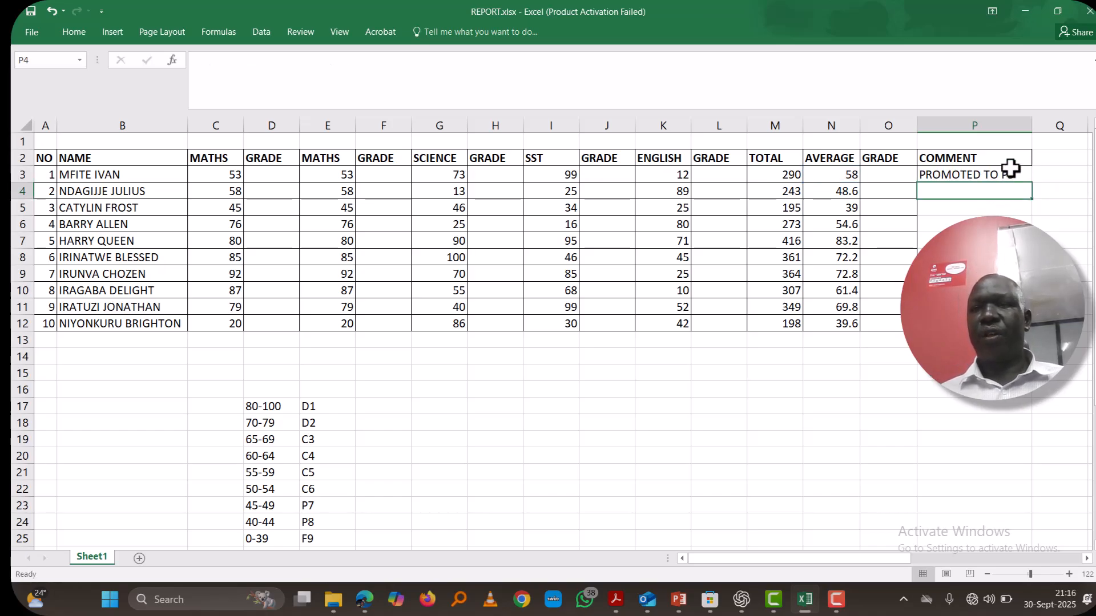
# - Fill the comment formula from P3 down to P12 for all ten pupils
pyautogui.click(1011, 173)
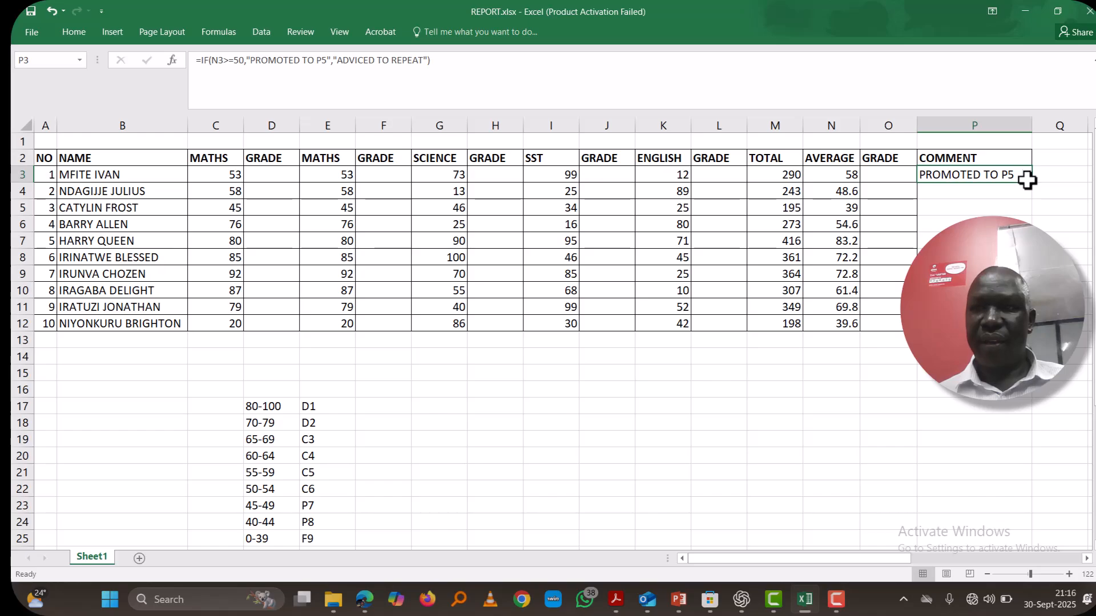
pyautogui.moveTo(1028, 180); pyautogui.dragTo(1028, 212)
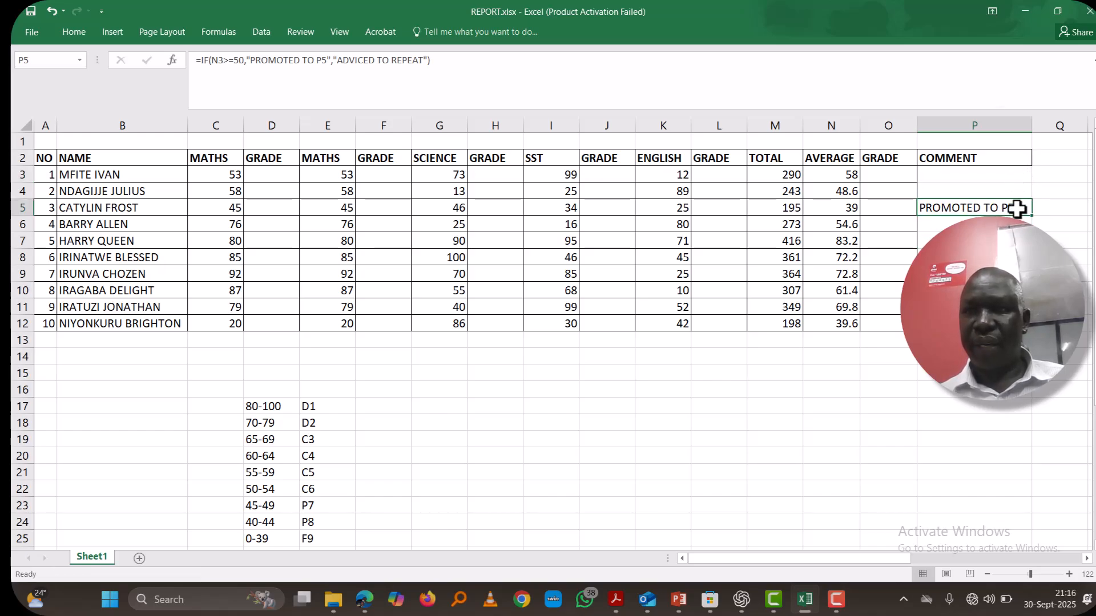
pyautogui.moveTo(1017, 209); pyautogui.dragTo(1022, 324)
pyautogui.click(1021, 169)
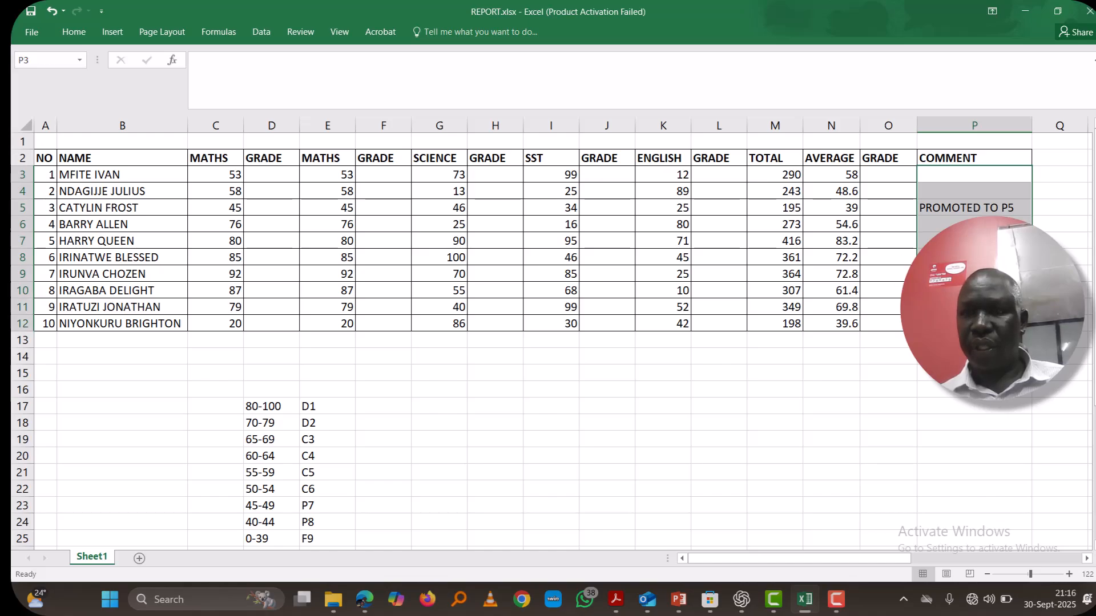
pyautogui.click(995, 207)
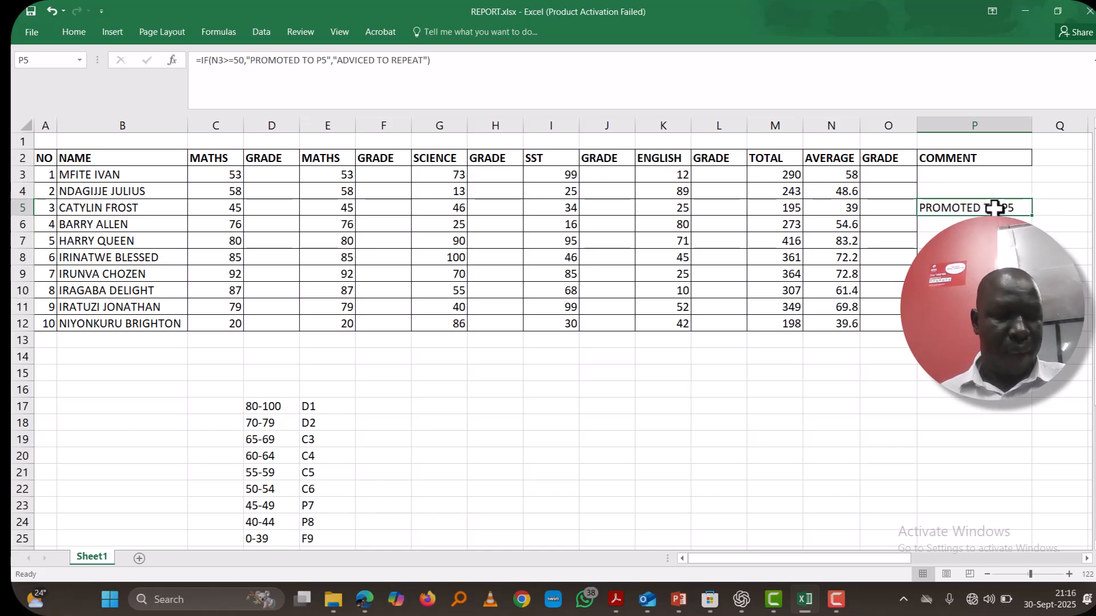
pyautogui.moveTo(996, 207); pyautogui.dragTo(1030, 327)
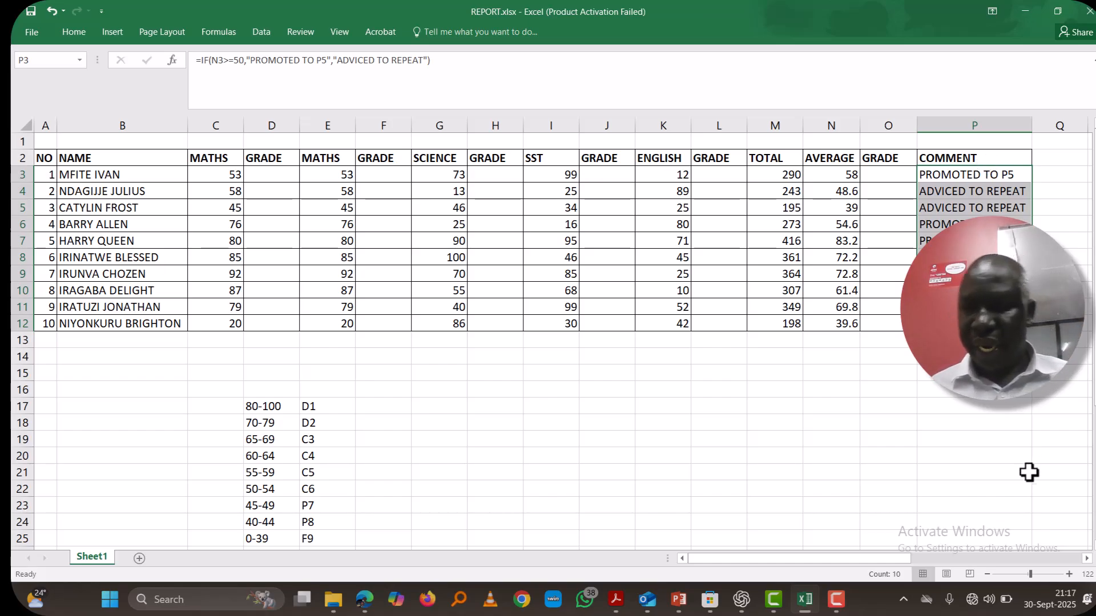
pyautogui.click(839, 607)
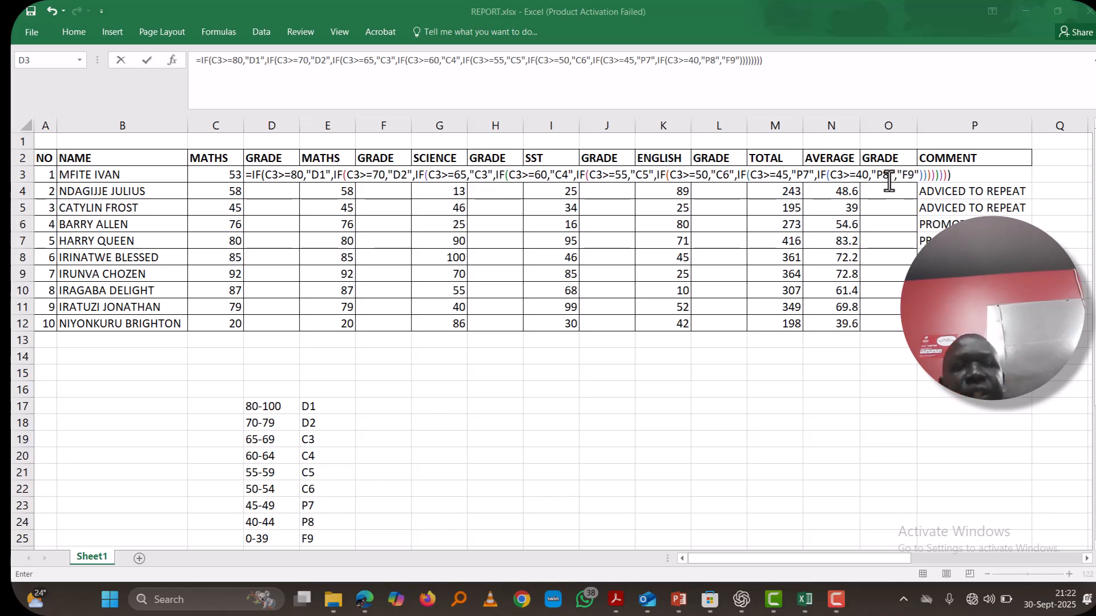
# - Enter the nested IF grading formula for C3 in D3, from >=80 "D1" through >=40 "P8", otherwise "F9", and fill it down to D12
pyautogui.click(953, 176)
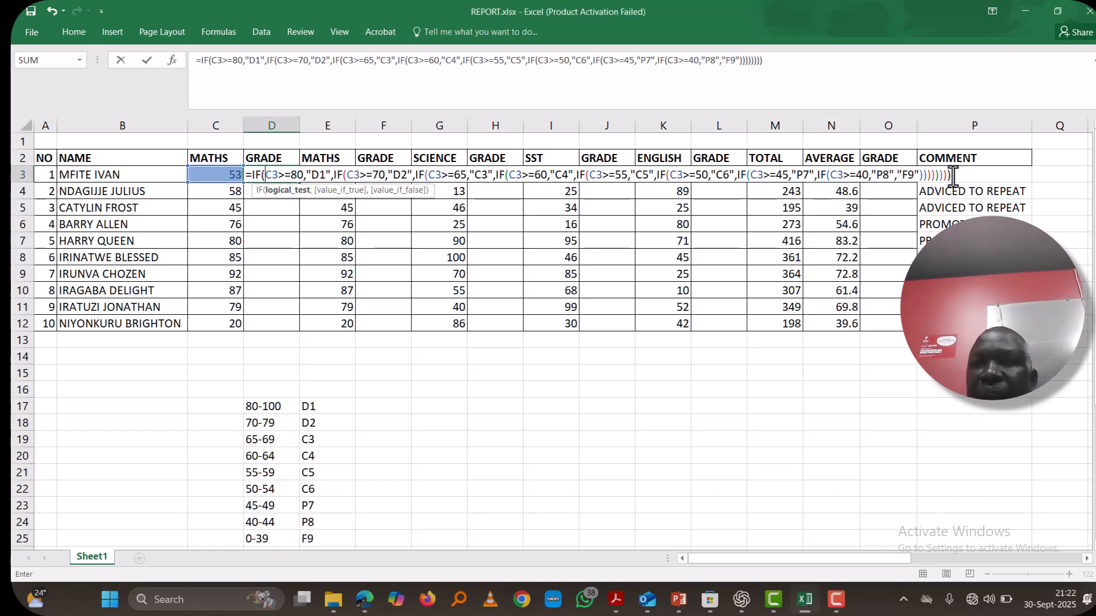
pyautogui.press('Return')
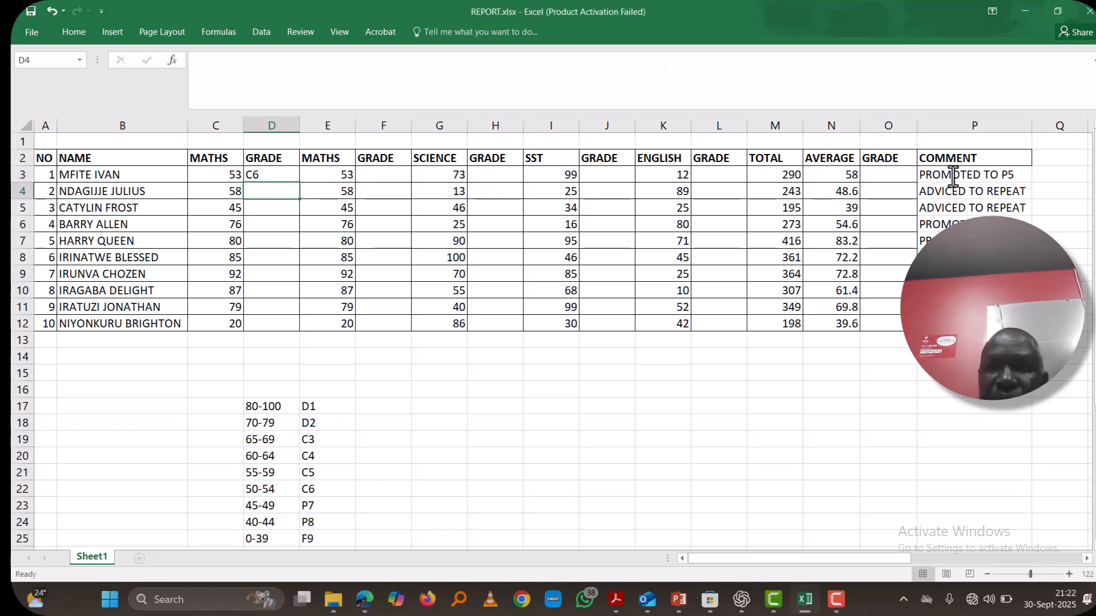
pyautogui.click(287, 176)
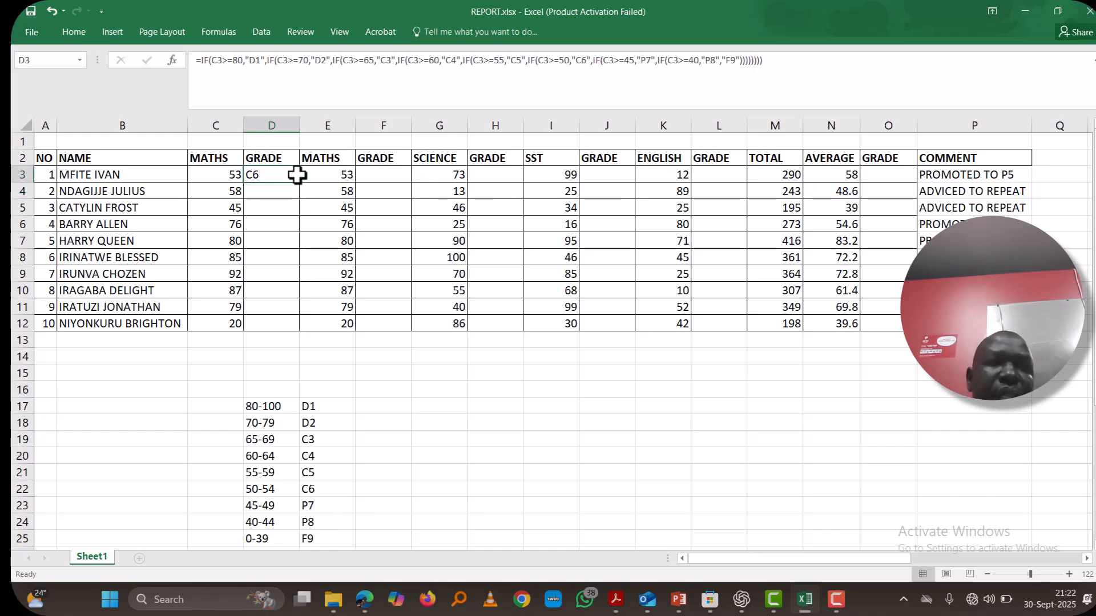
pyautogui.moveTo(300, 181); pyautogui.dragTo(301, 326)
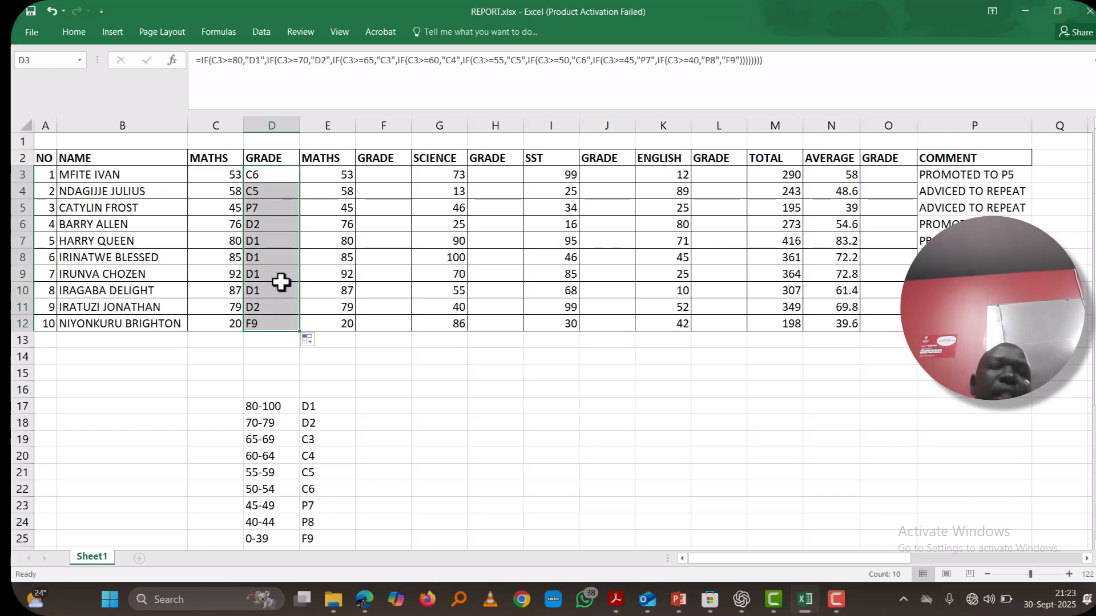
pyautogui.click(283, 177)
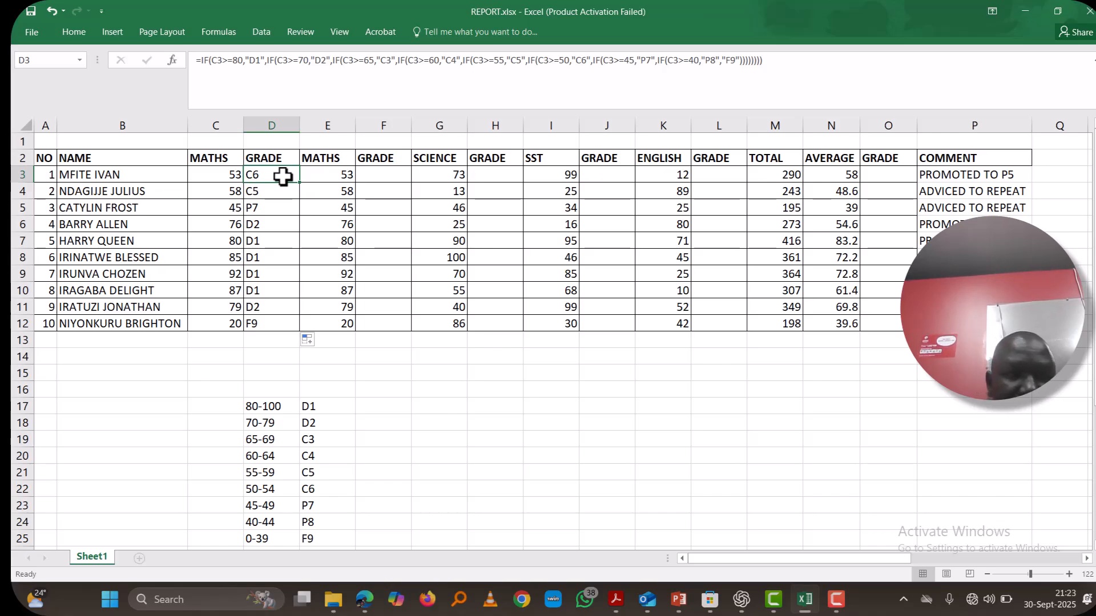
pyautogui.hotkey('ctrl', 'v')
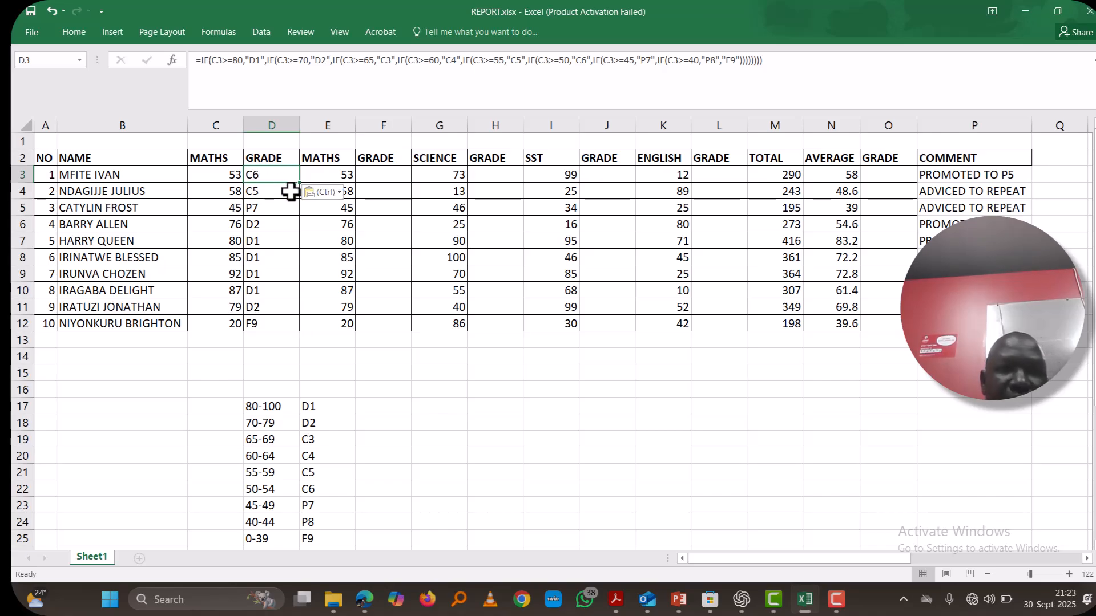
pyautogui.click(371, 178)
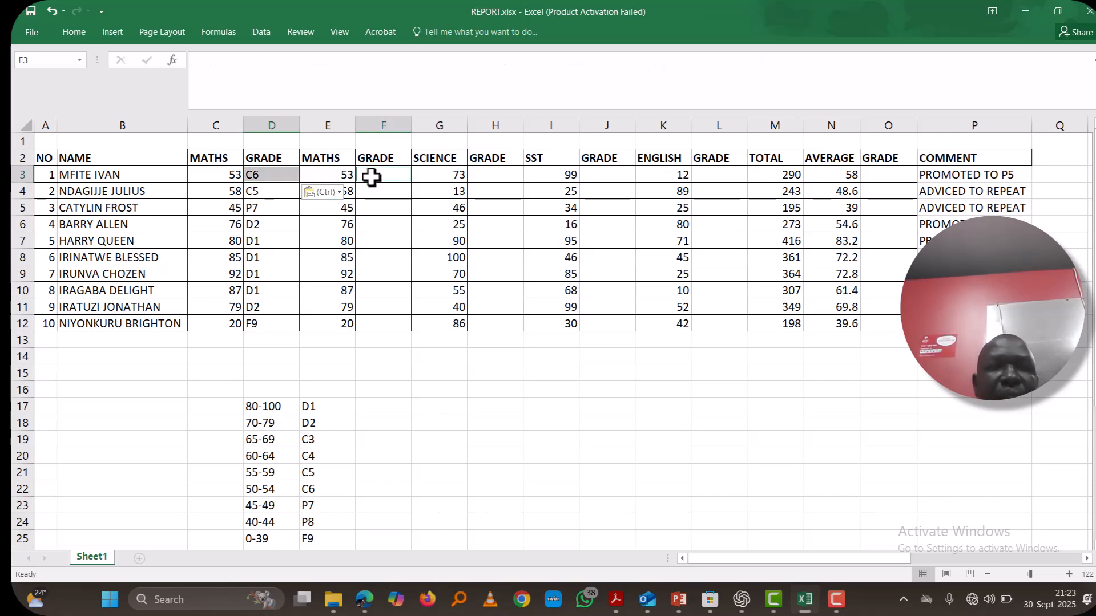
pyautogui.click(279, 175)
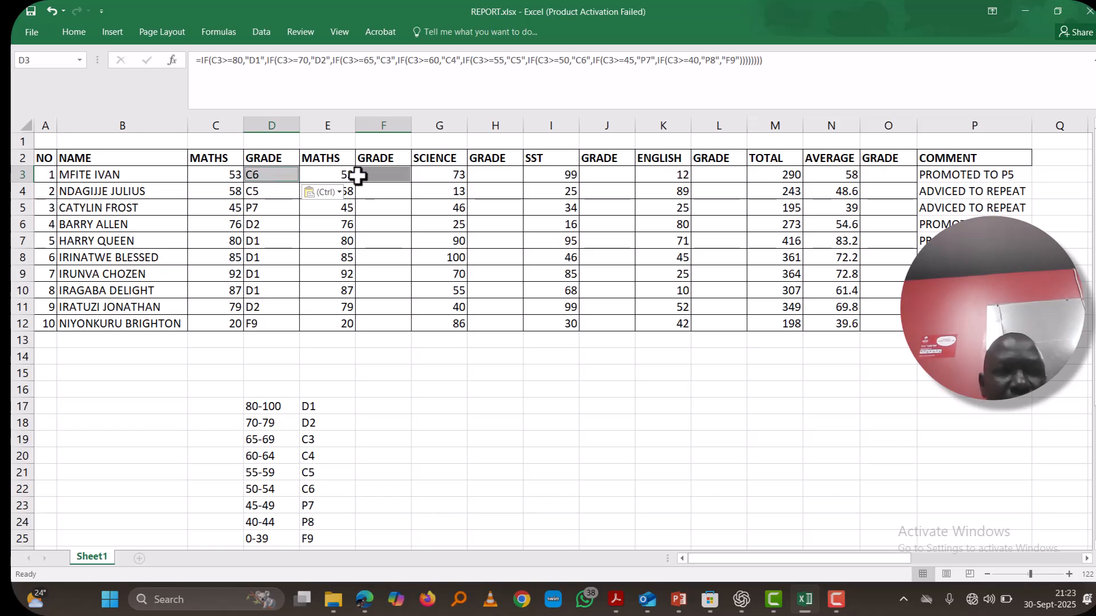
pyautogui.keyDown('ctrl'); pyautogui.click(288, 177); pyautogui.keyUp('ctrl')
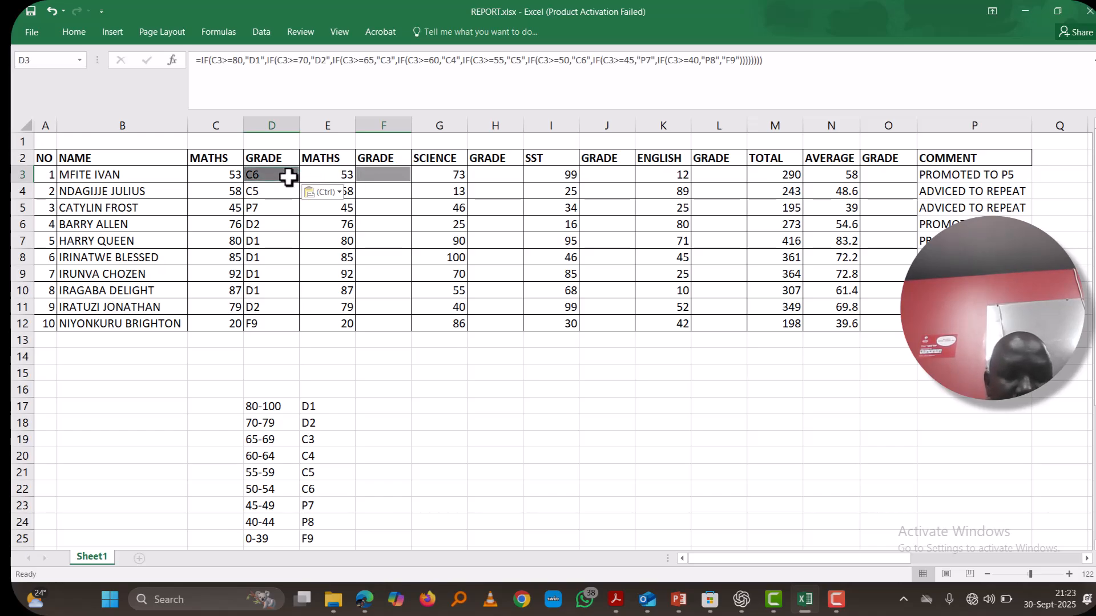
pyautogui.click(370, 177)
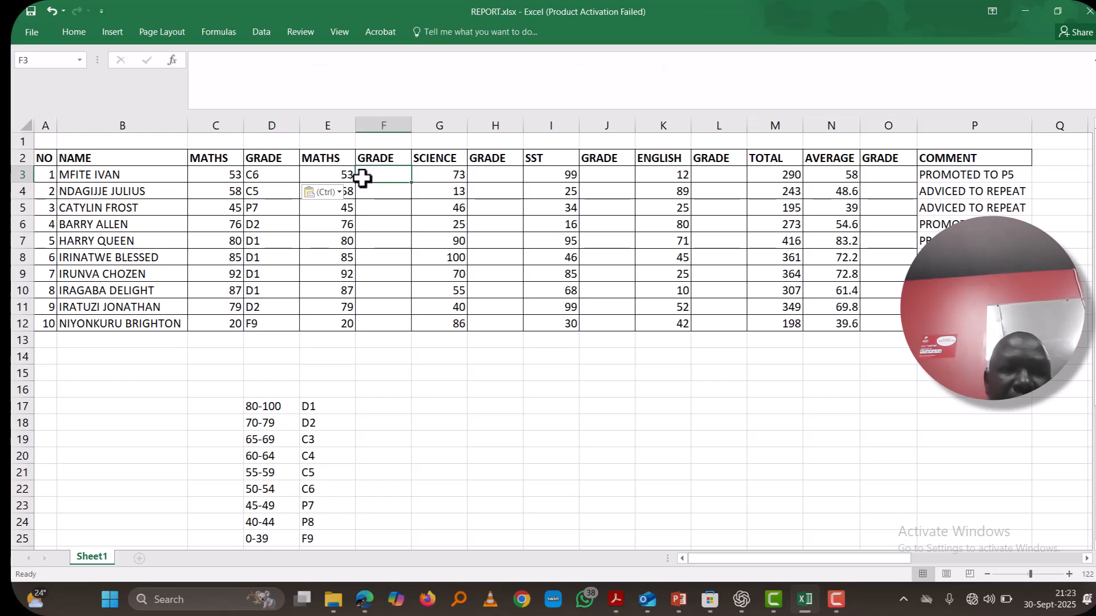
pyautogui.click(263, 175)
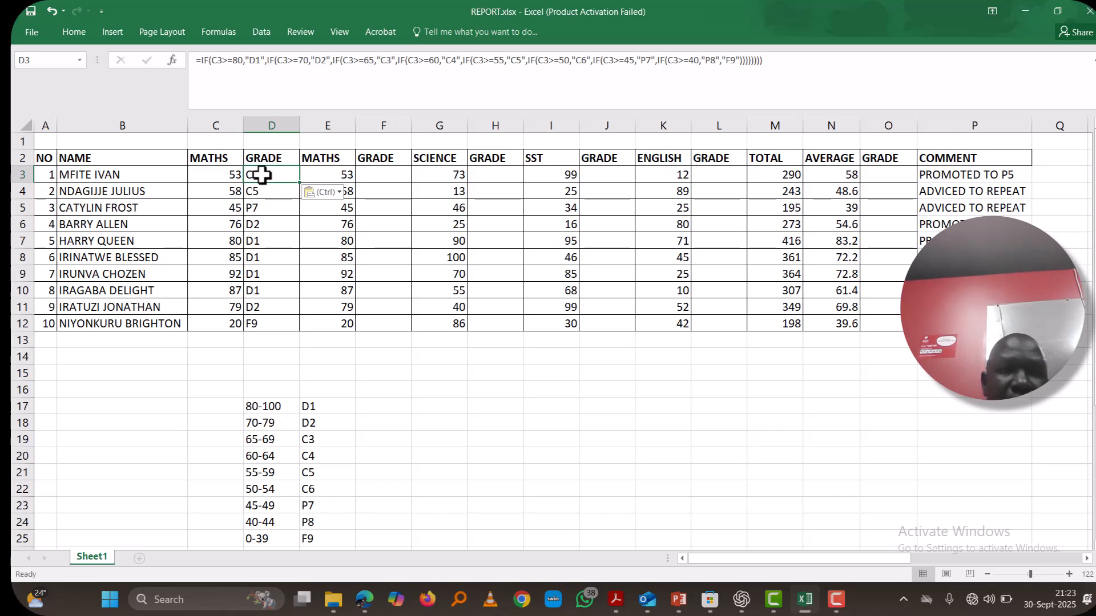
pyautogui.click(345, 177)
pyautogui.click(378, 191)
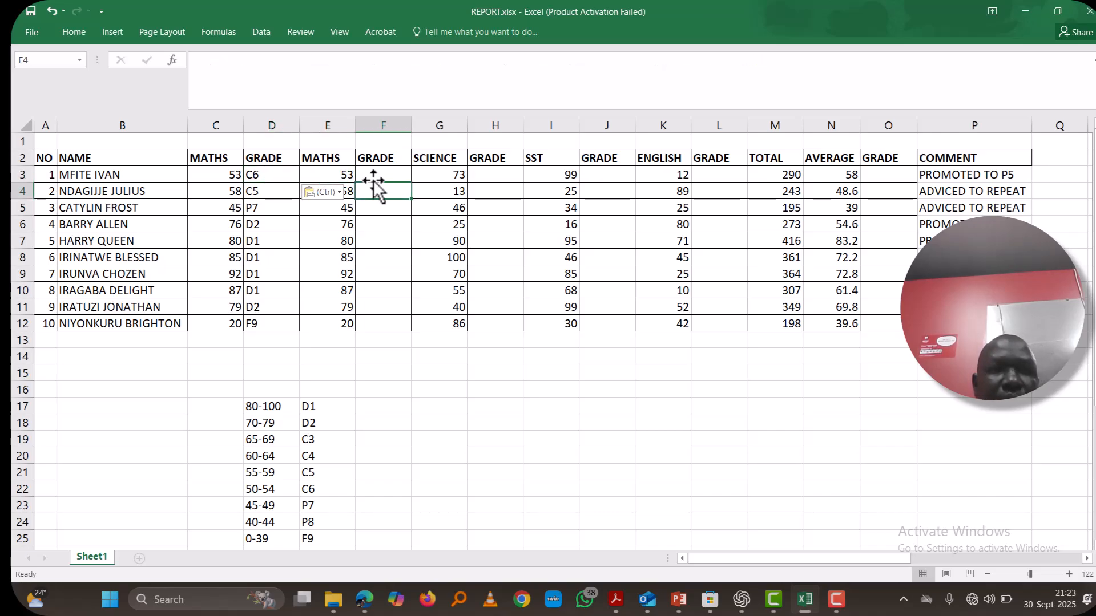
pyautogui.click(372, 174)
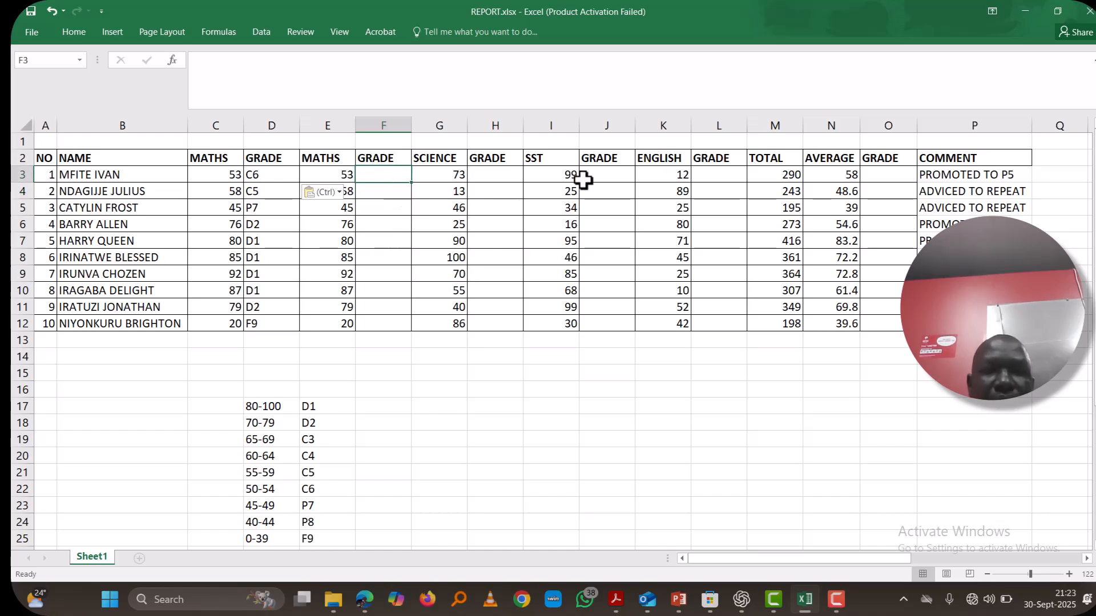
pyautogui.click(835, 602)
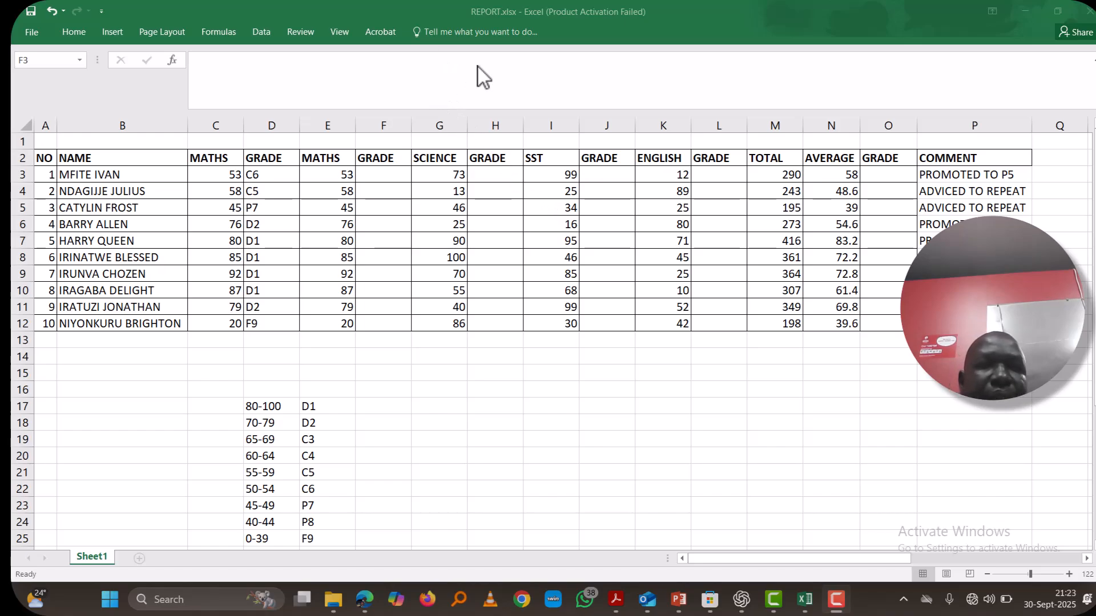
pyautogui.hotkey('ctrl', 'z')
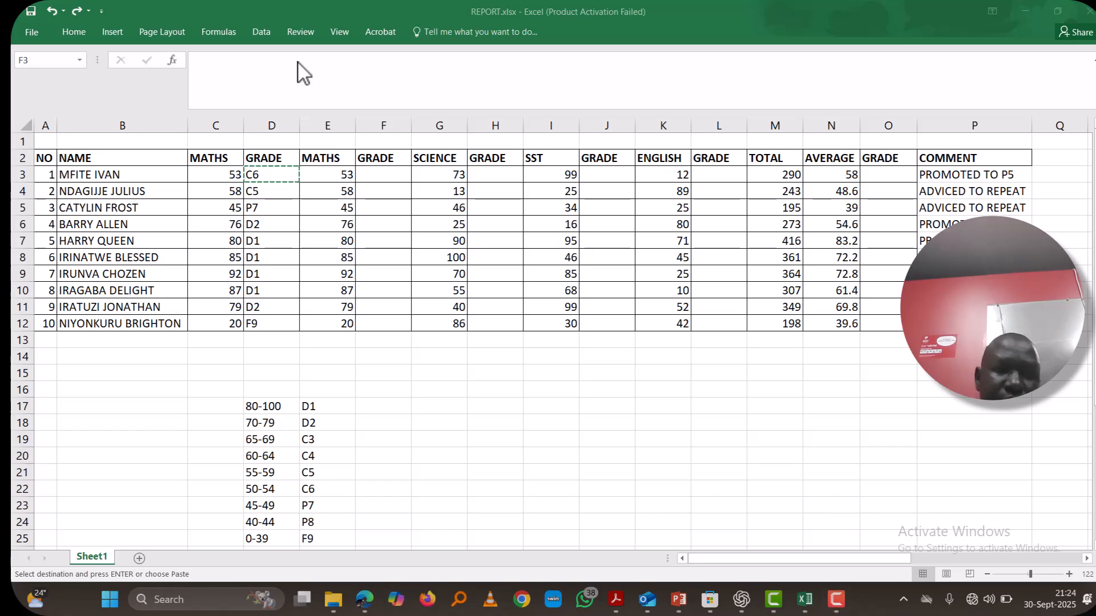
# - Paste the nested IF grading formula copied from D3 into the other subjects' grade cells F3, H3, J3 and L3
pyautogui.click(376, 174)
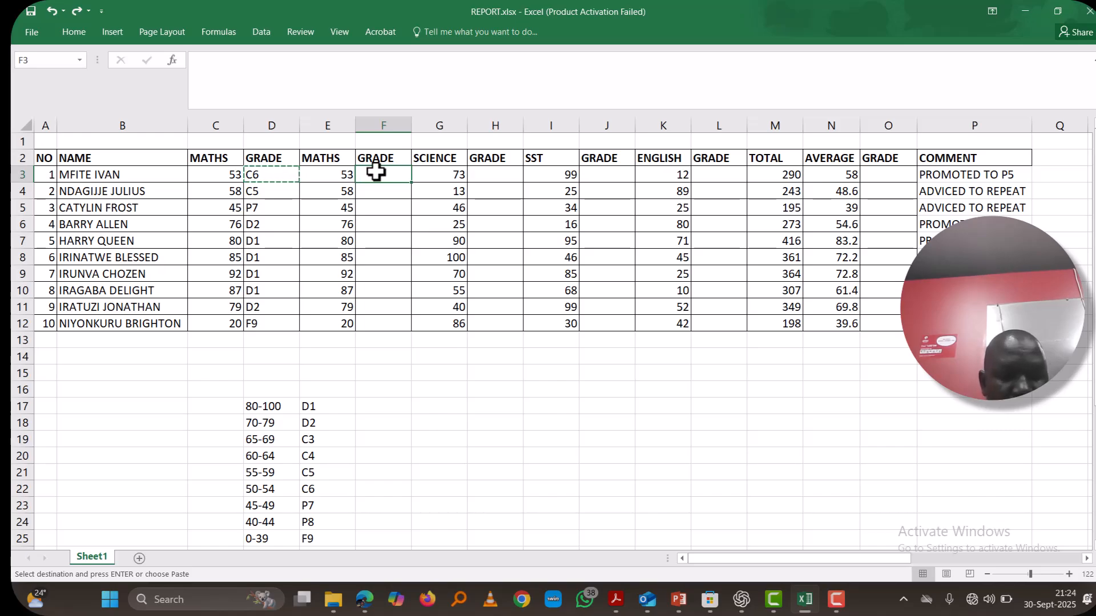
pyautogui.hotkey('ctrl', 'v')
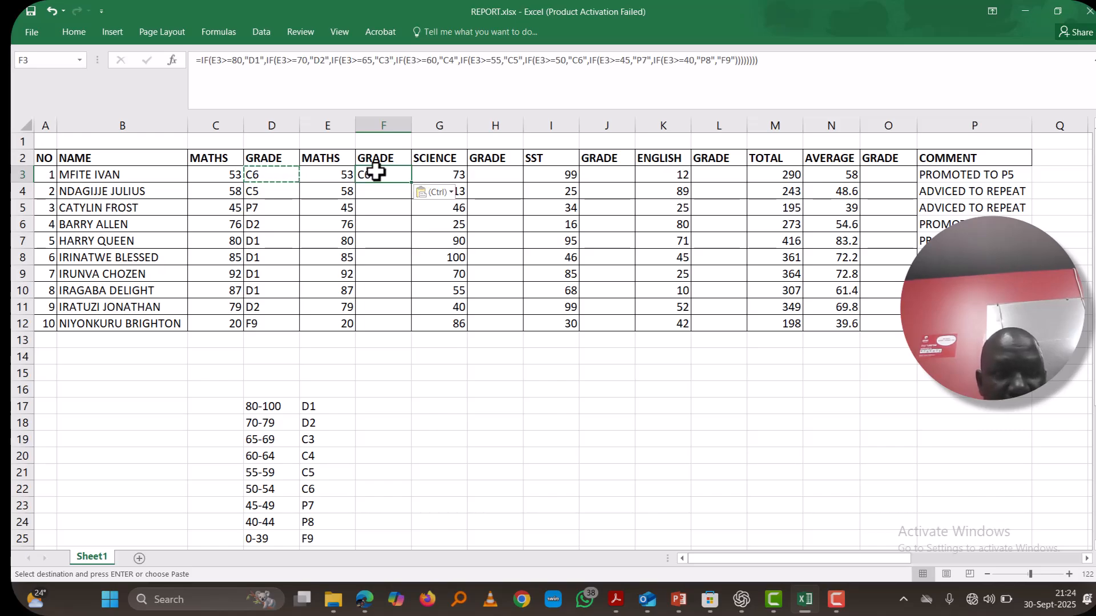
pyautogui.click(498, 174)
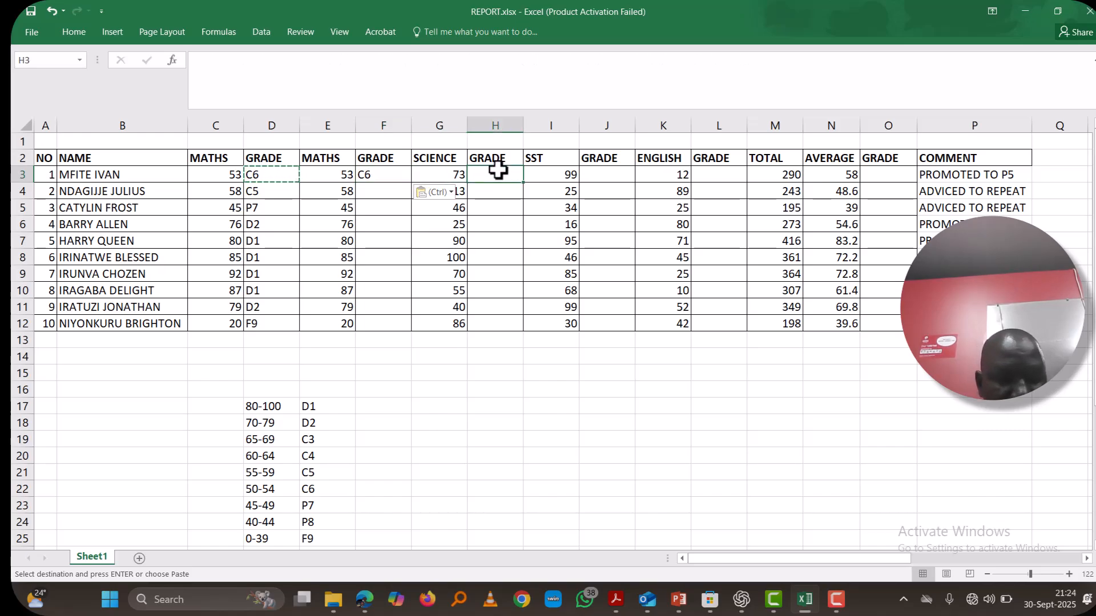
pyautogui.hotkey('ctrl', 'v')
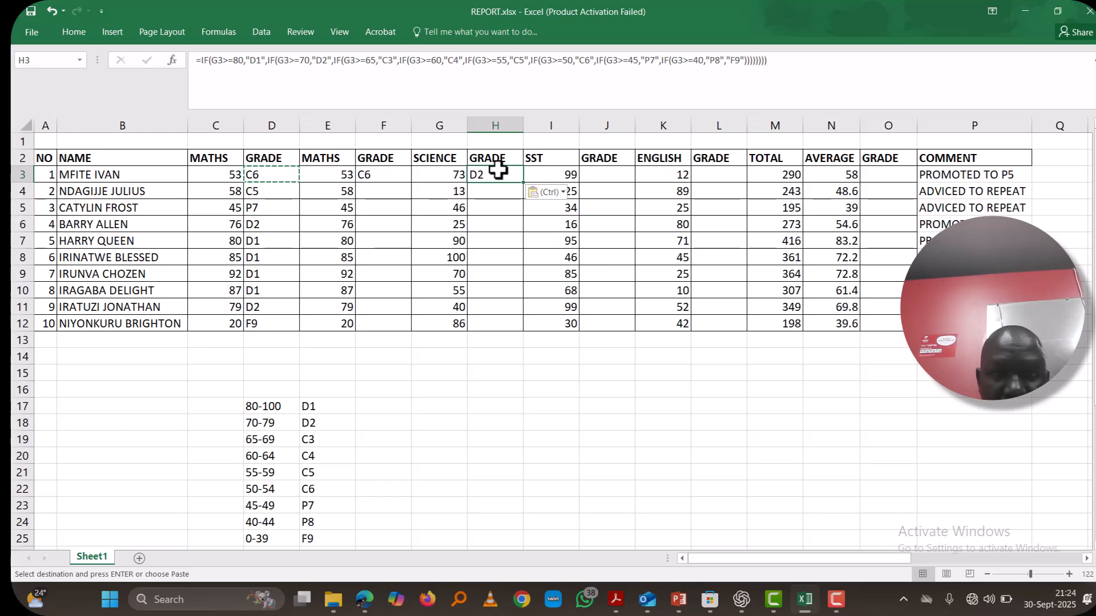
pyautogui.click(598, 180)
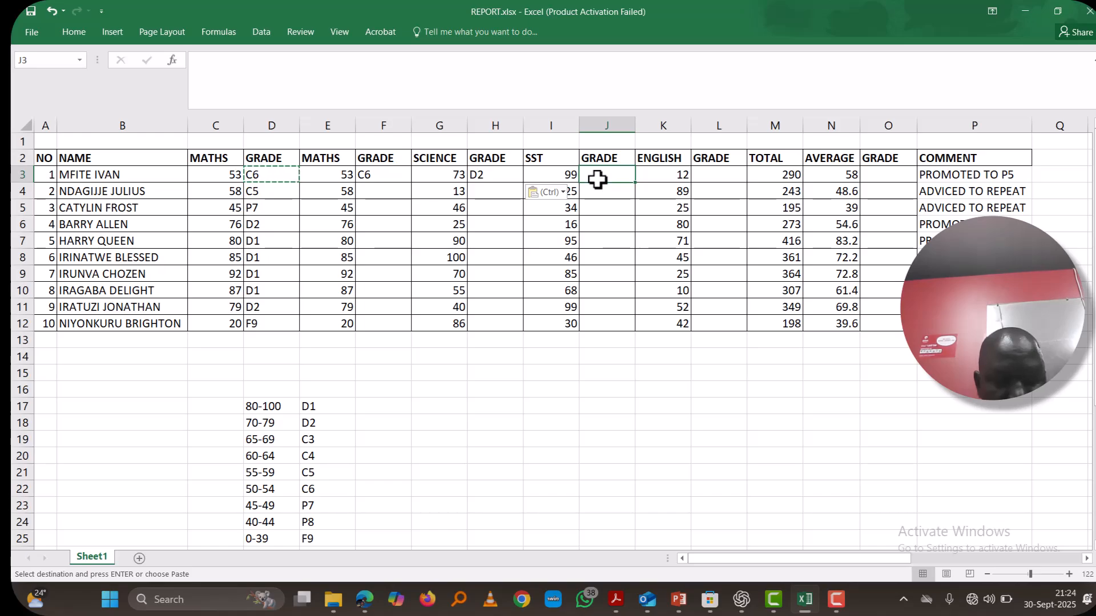
pyautogui.hotkey('ctrl', 'v')
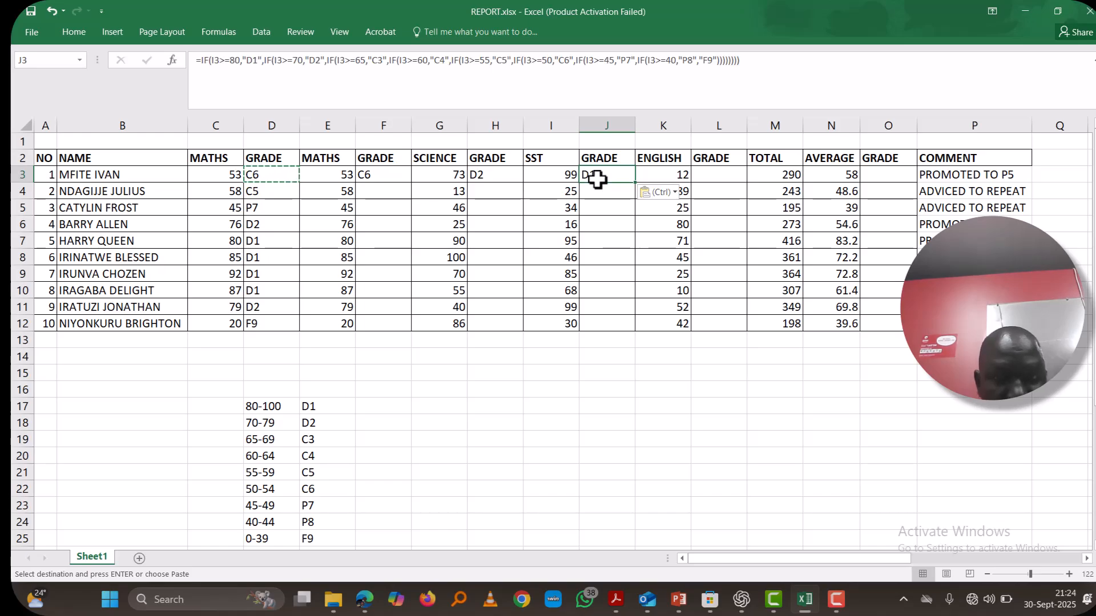
pyautogui.click(716, 170)
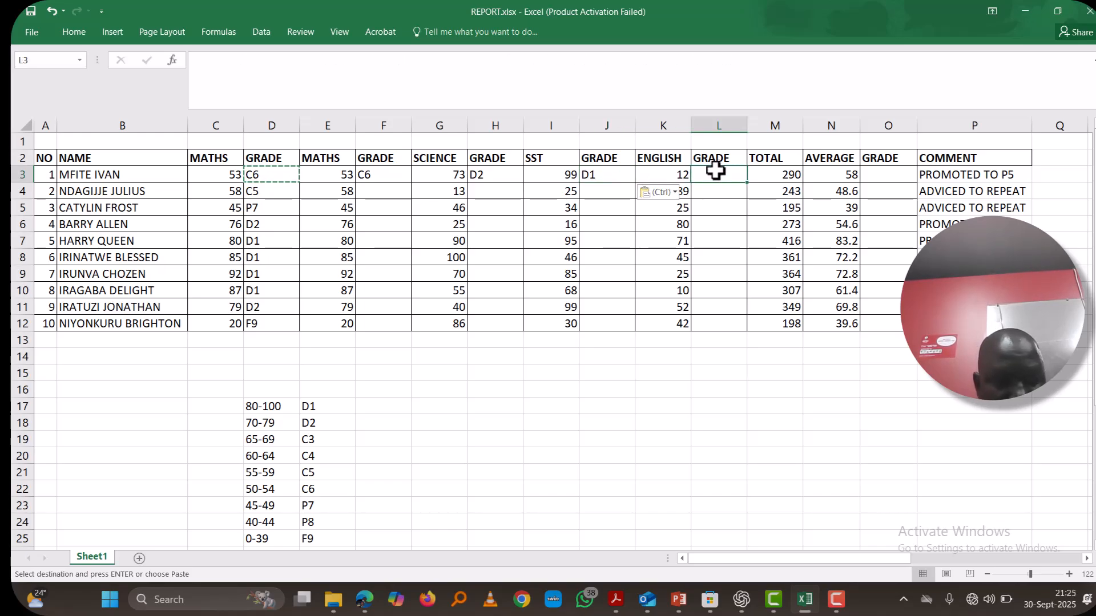
pyautogui.write('=IF(K3>=80,"D1",IF(K3>=70,"D2",IF(K3>=65,"C3",IF(K3>=60,"C4",IF(K3>=55,"C5",IF(K3>=50,"C6",IF(K3>=45,"P7",IF(K3>=40,"P8","F9"))))))))')
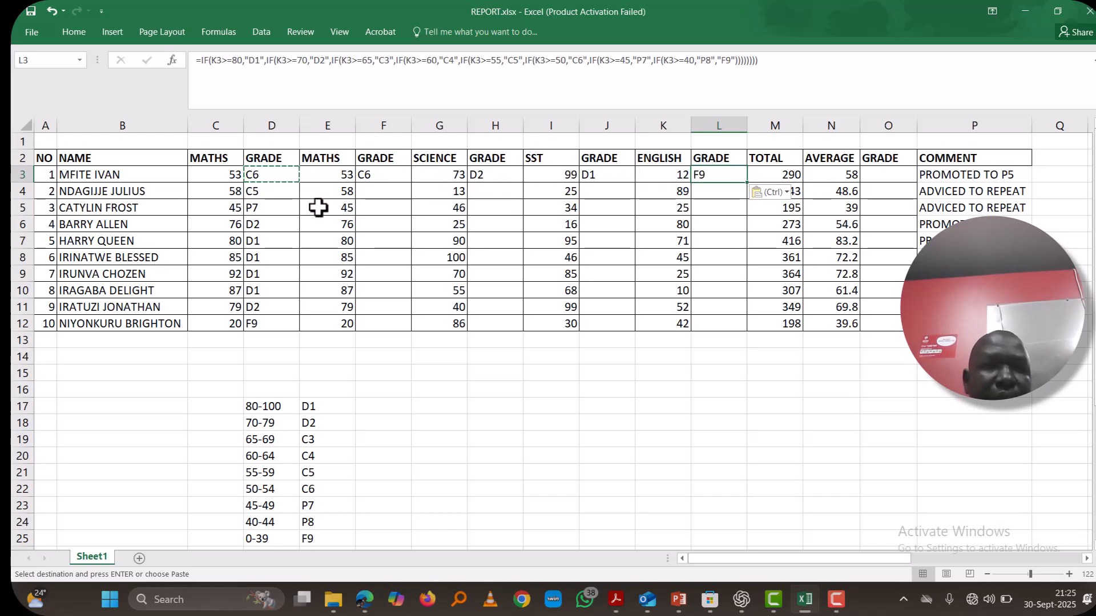
# - Fill the second Maths grade formula in F3 and the Science grade formula in H3 down to row 12
pyautogui.click(400, 177)
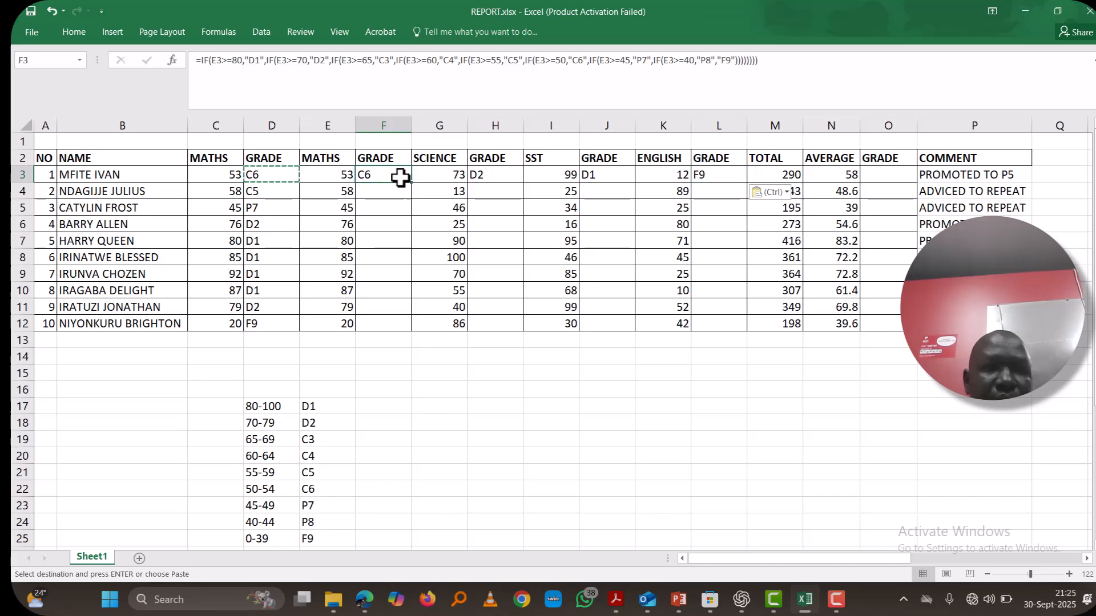
pyautogui.moveTo(411, 183); pyautogui.dragTo(406, 320)
pyautogui.click(505, 179)
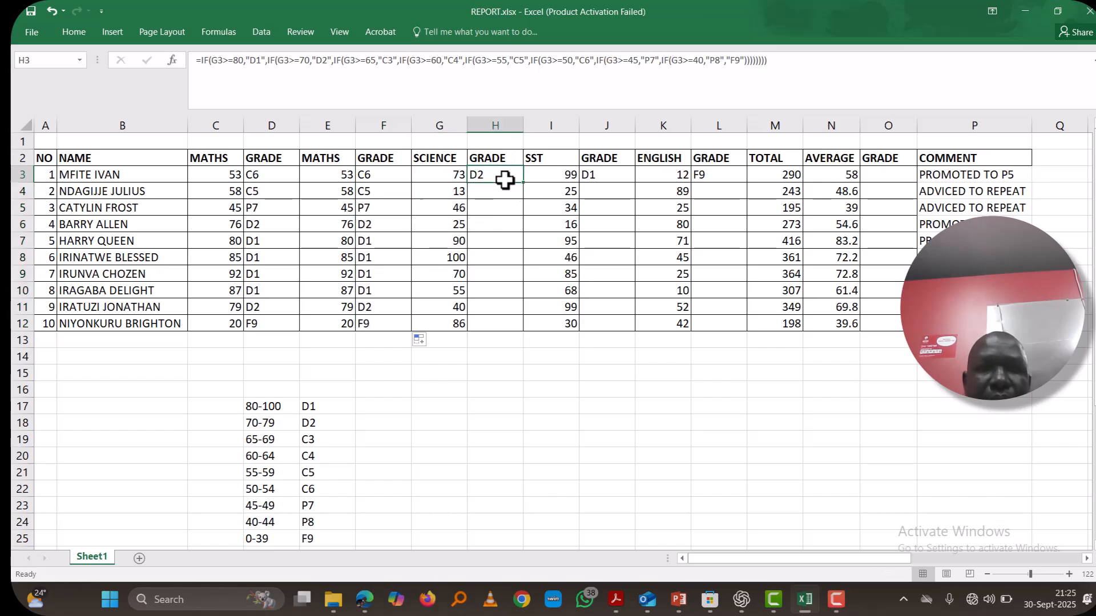
pyautogui.moveTo(522, 186); pyautogui.dragTo(521, 329)
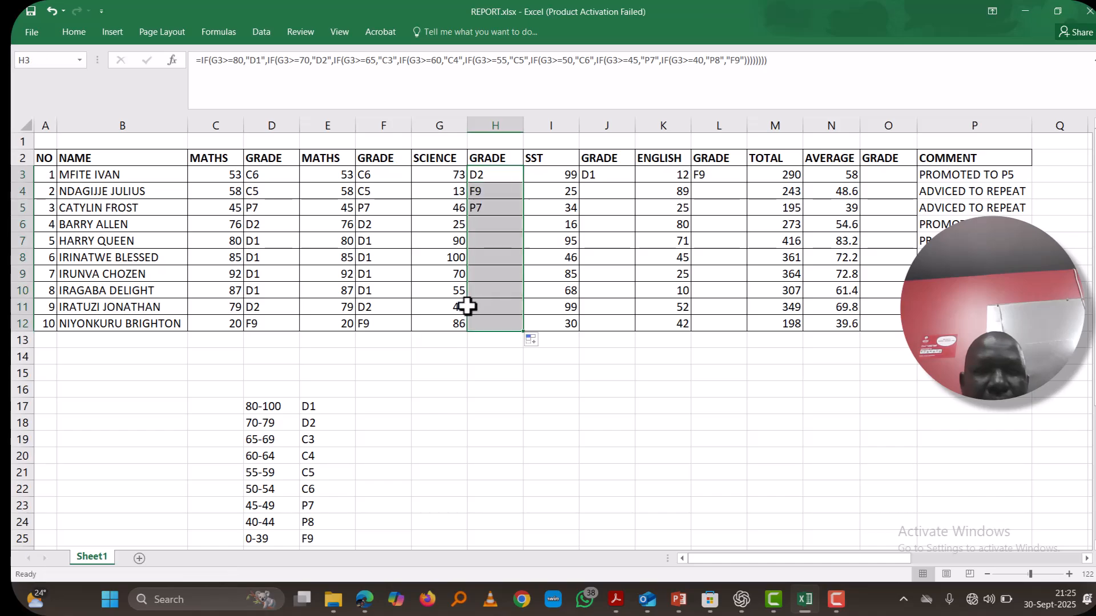
# - Fill the SST grade formula in J3 and the English grade formula in L3 down to row 12
pyautogui.click(628, 177)
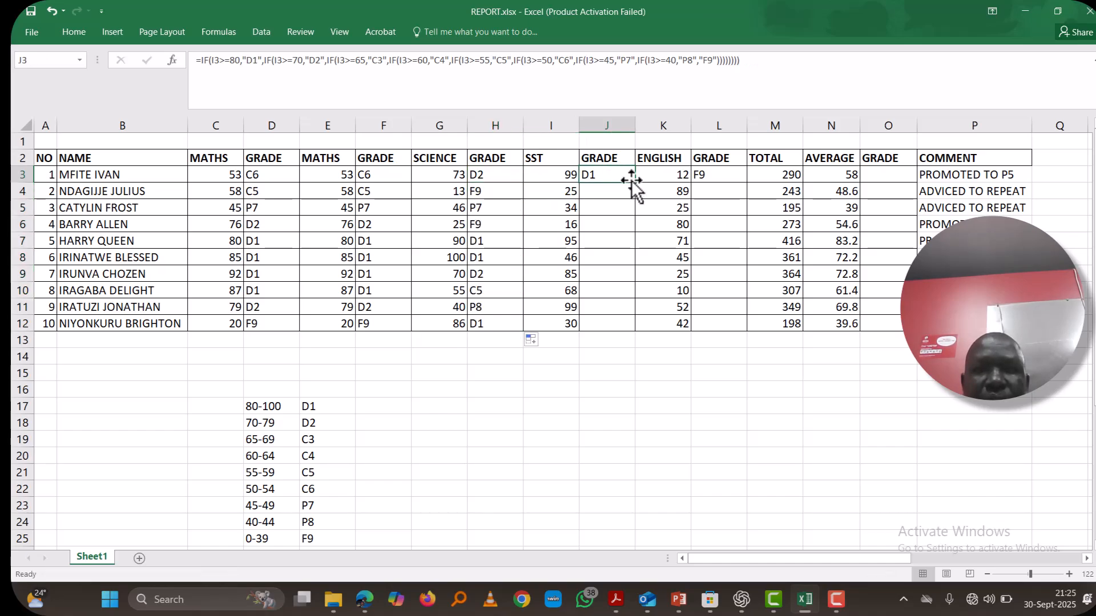
pyautogui.moveTo(632, 178); pyautogui.dragTo(632, 326)
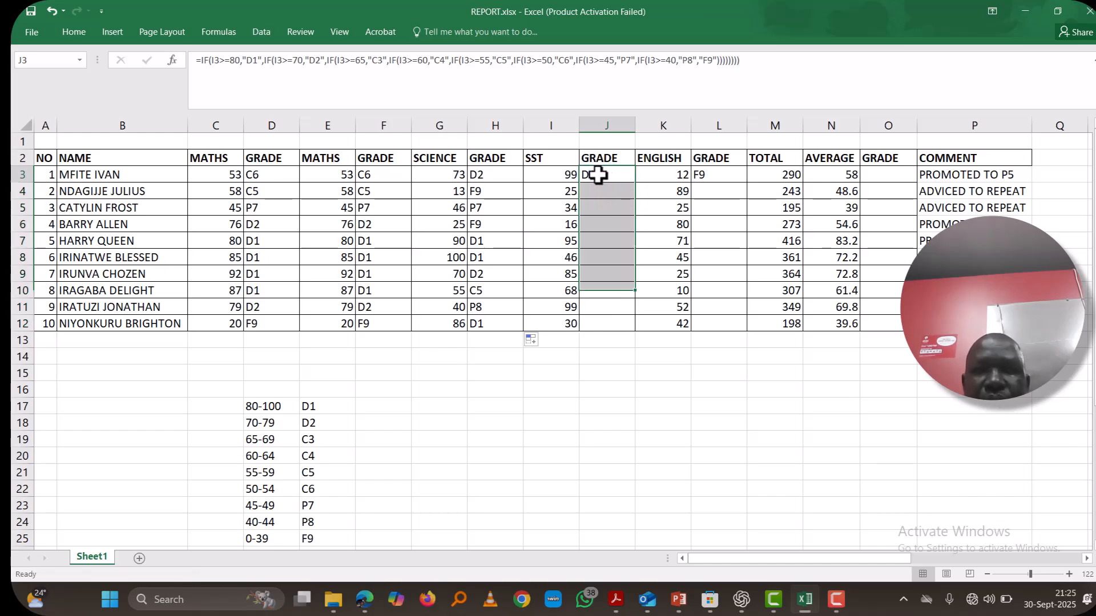
pyautogui.click(599, 174)
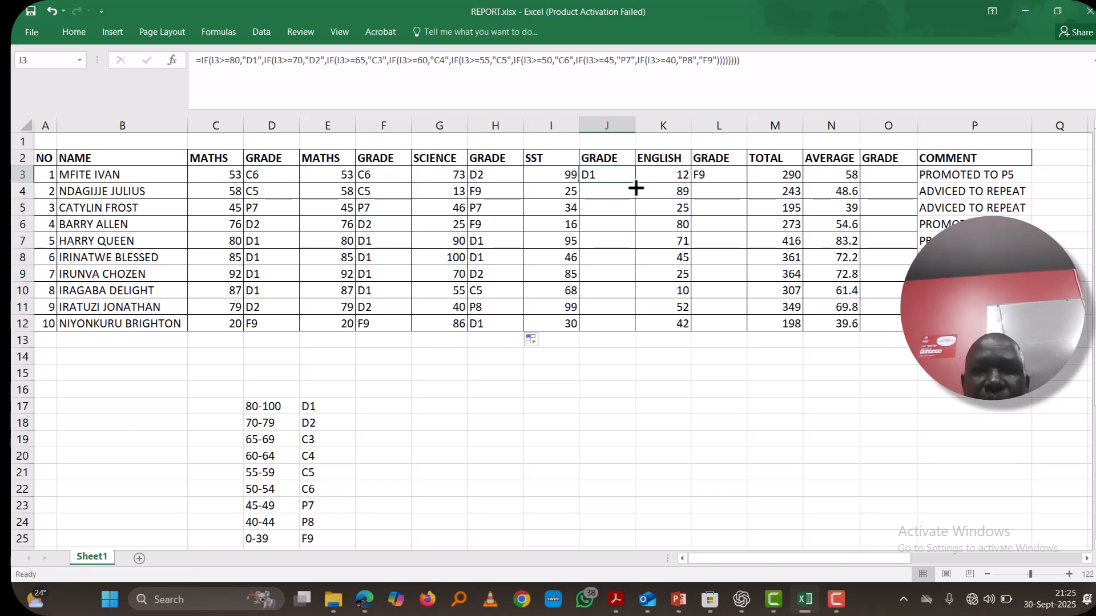
pyautogui.moveTo(635, 182); pyautogui.dragTo(636, 331)
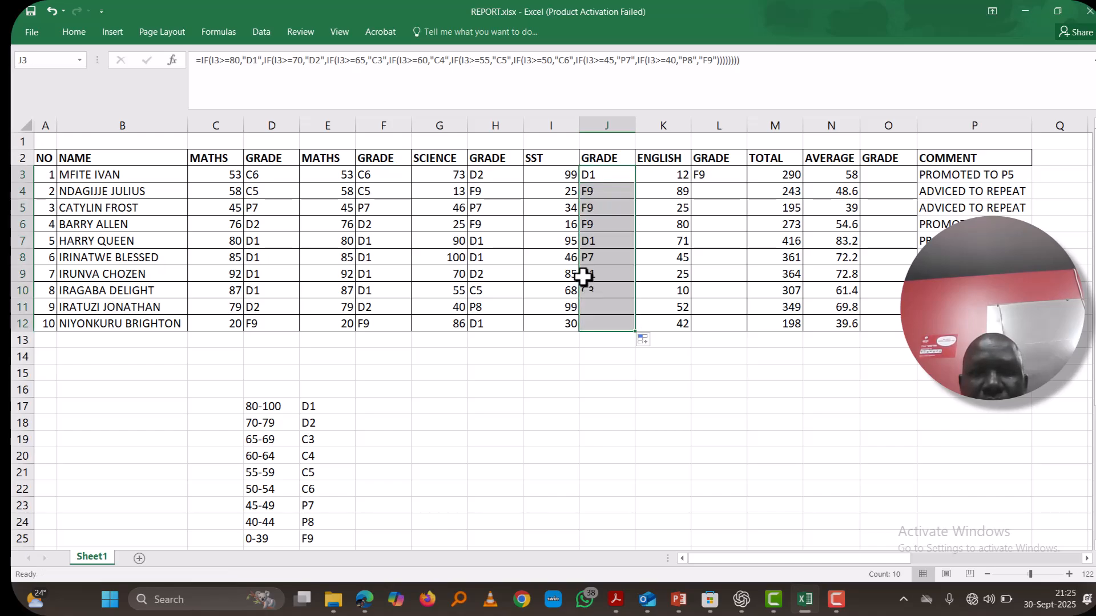
pyautogui.click(719, 175)
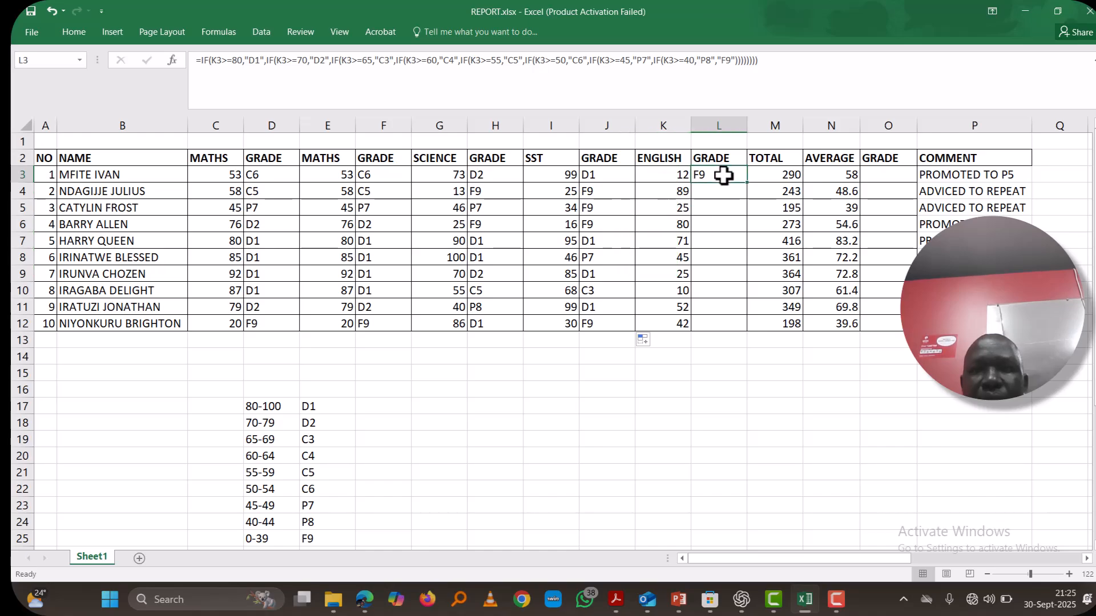
pyautogui.moveTo(742, 181)
pyautogui.mouseDown()
pyautogui.moveTo(743, 300)
pyautogui.moveTo(751, 188)
pyautogui.mouseUp()
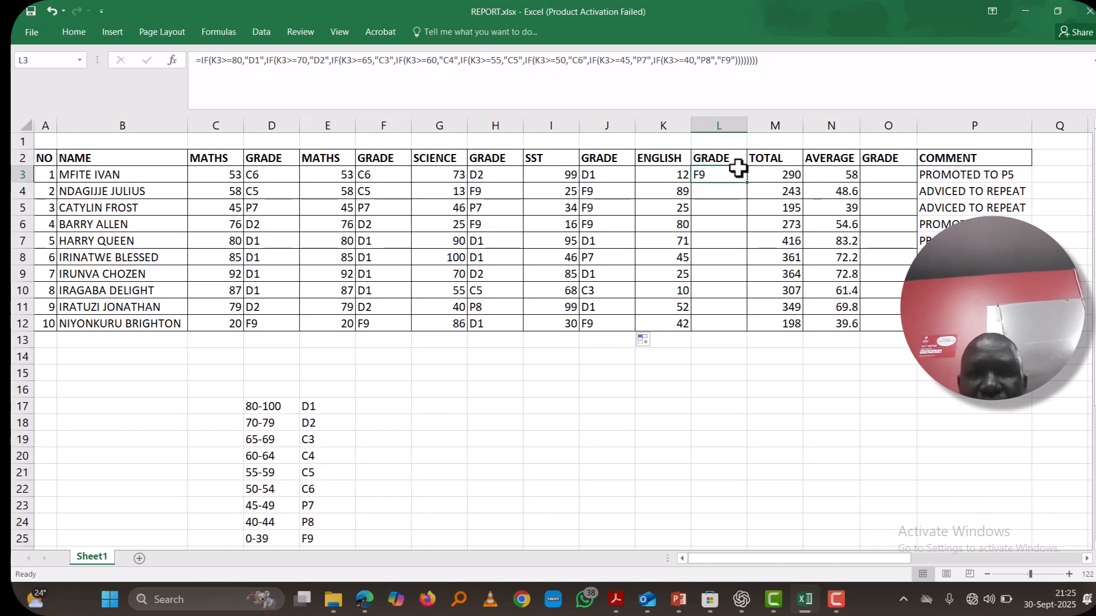
pyautogui.moveTo(747, 181); pyautogui.dragTo(738, 331)
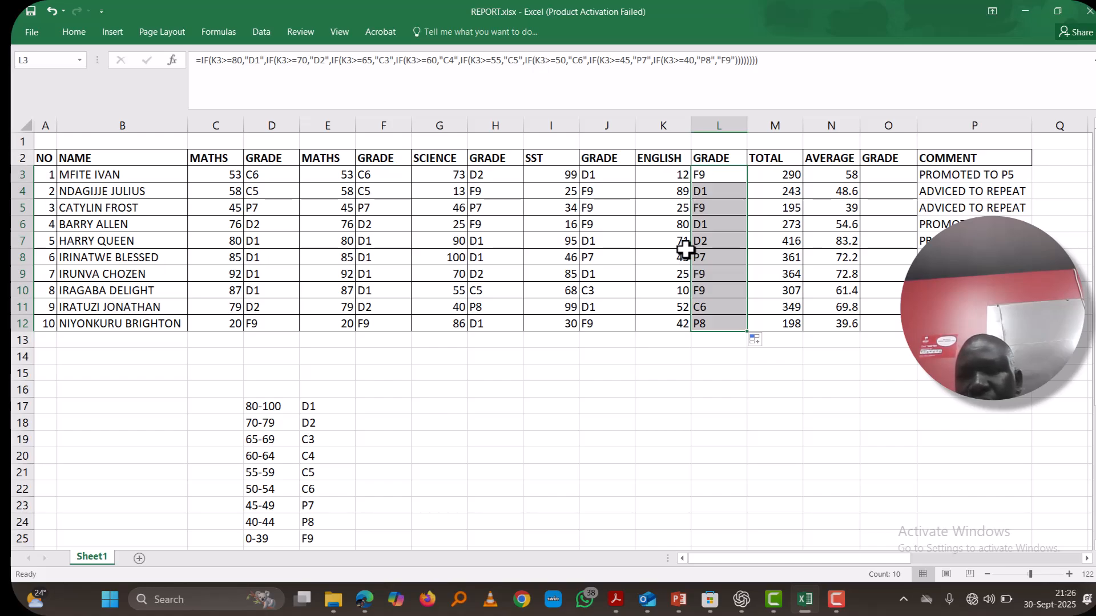
pyautogui.click(836, 599)
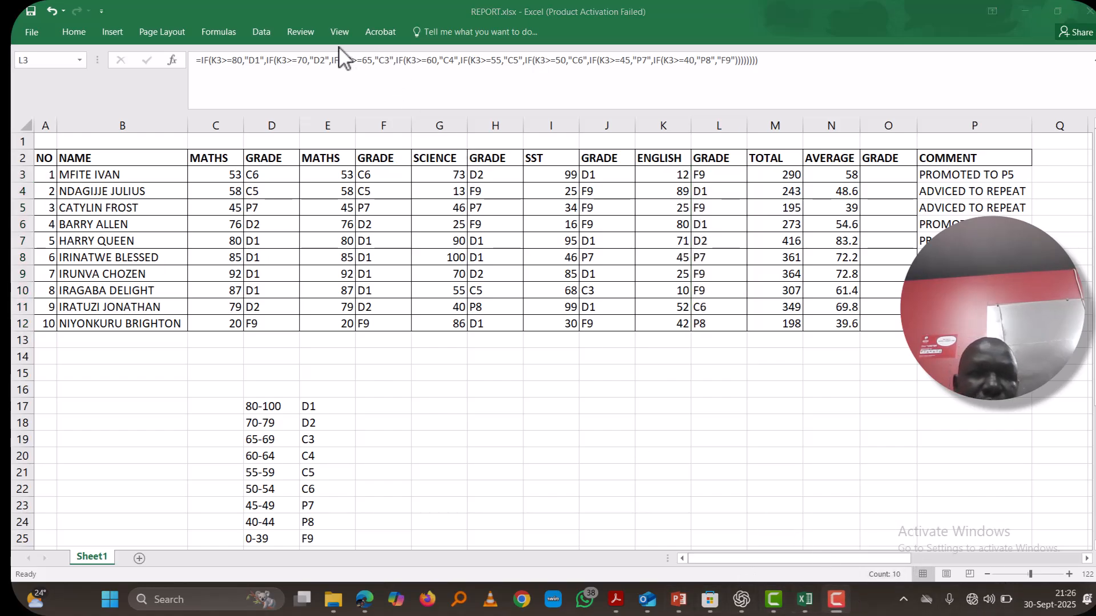